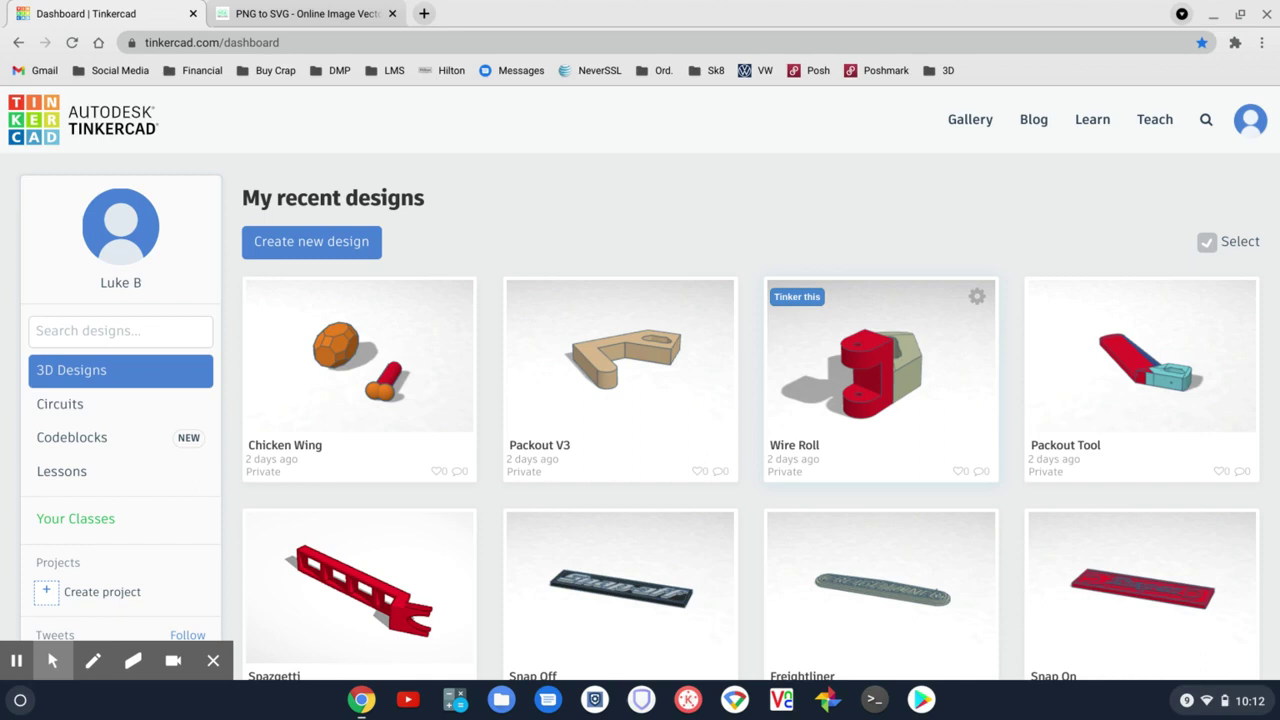
# Start a new blank Tinkercad design and bring up the Import Shapes dialog
pyautogui.click(360, 247)
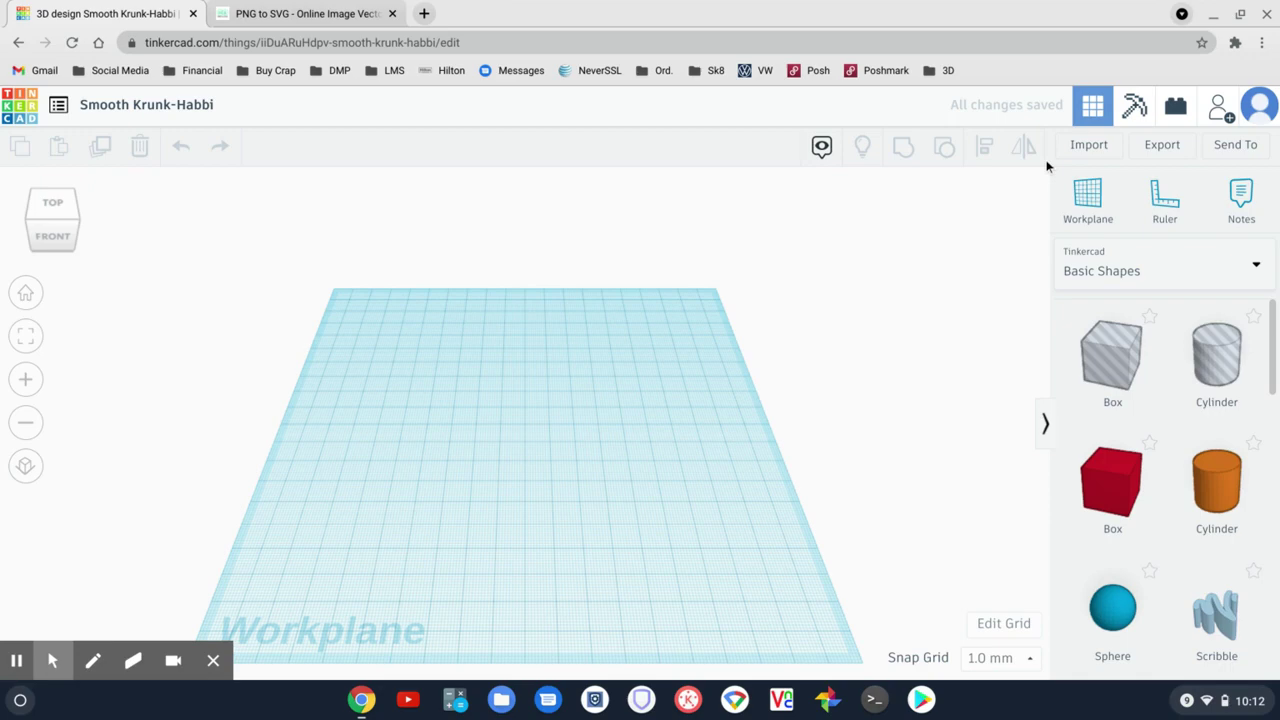
pyautogui.click(1089, 140)
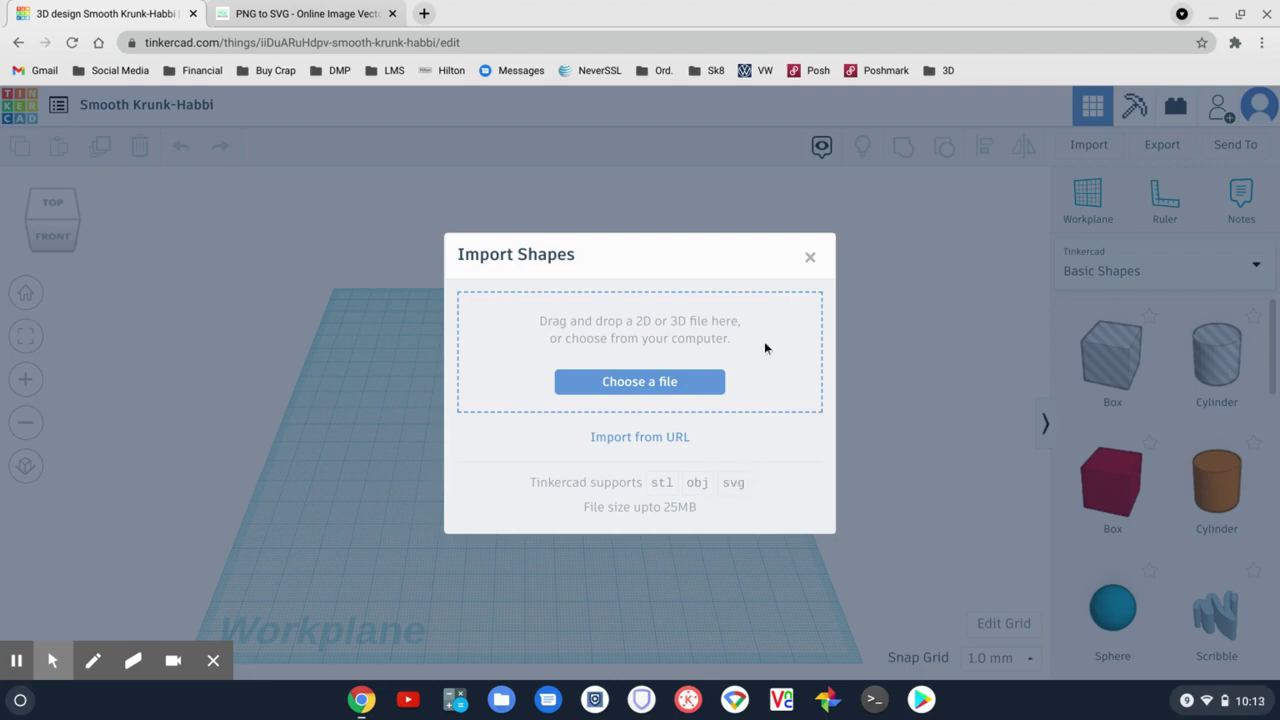
# Dismiss the import window and run a Google search for 'logo' in a new tab
pyautogui.click(812, 259)
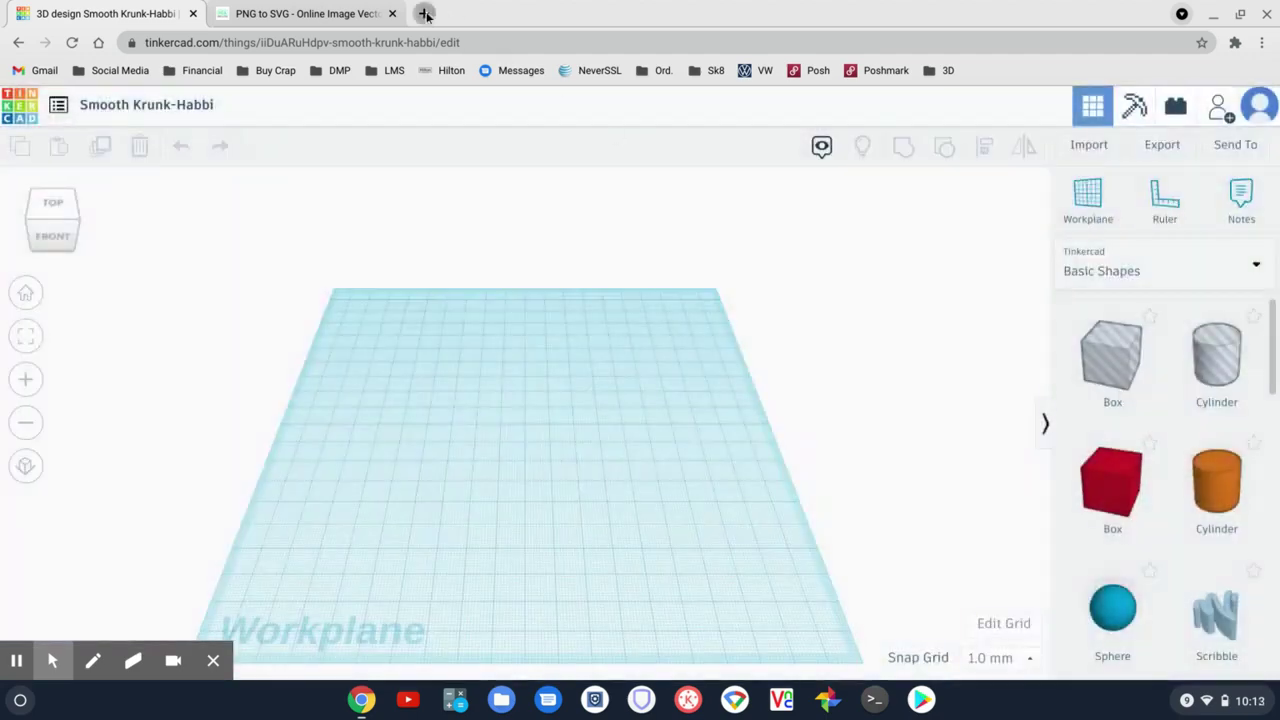
pyautogui.click(424, 13)
pyautogui.press('Down')
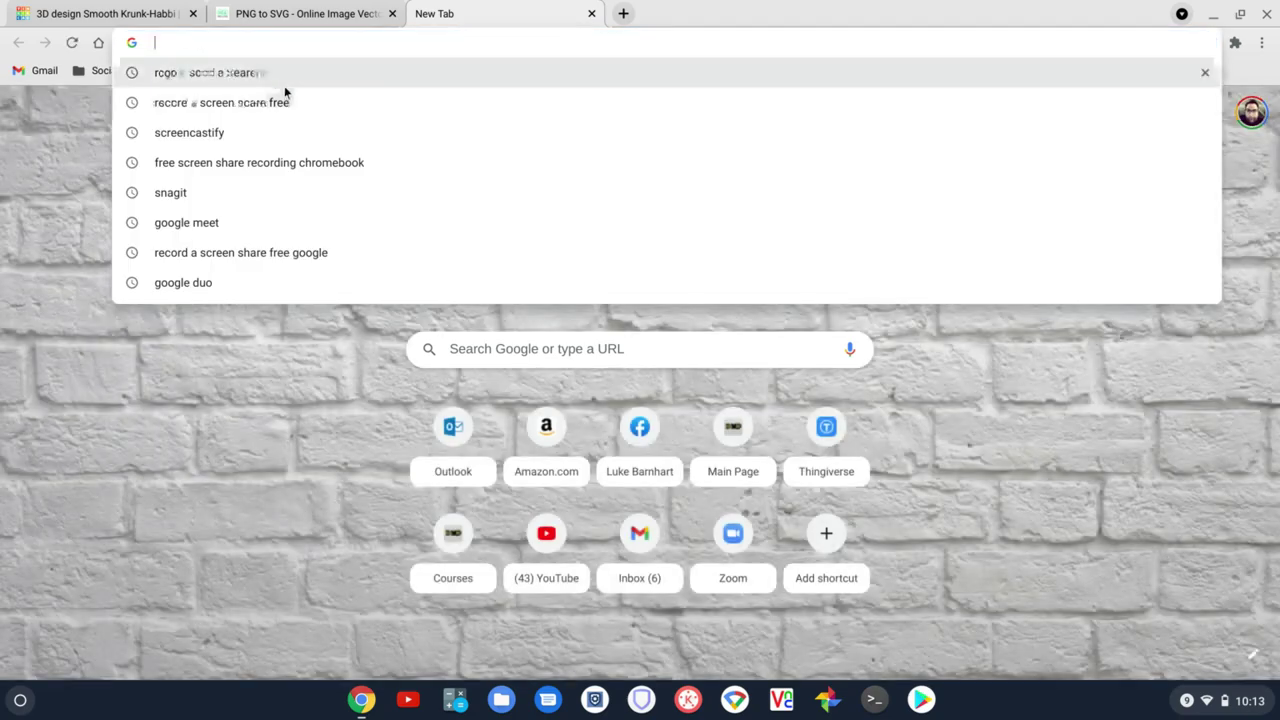
pyautogui.press('Return')
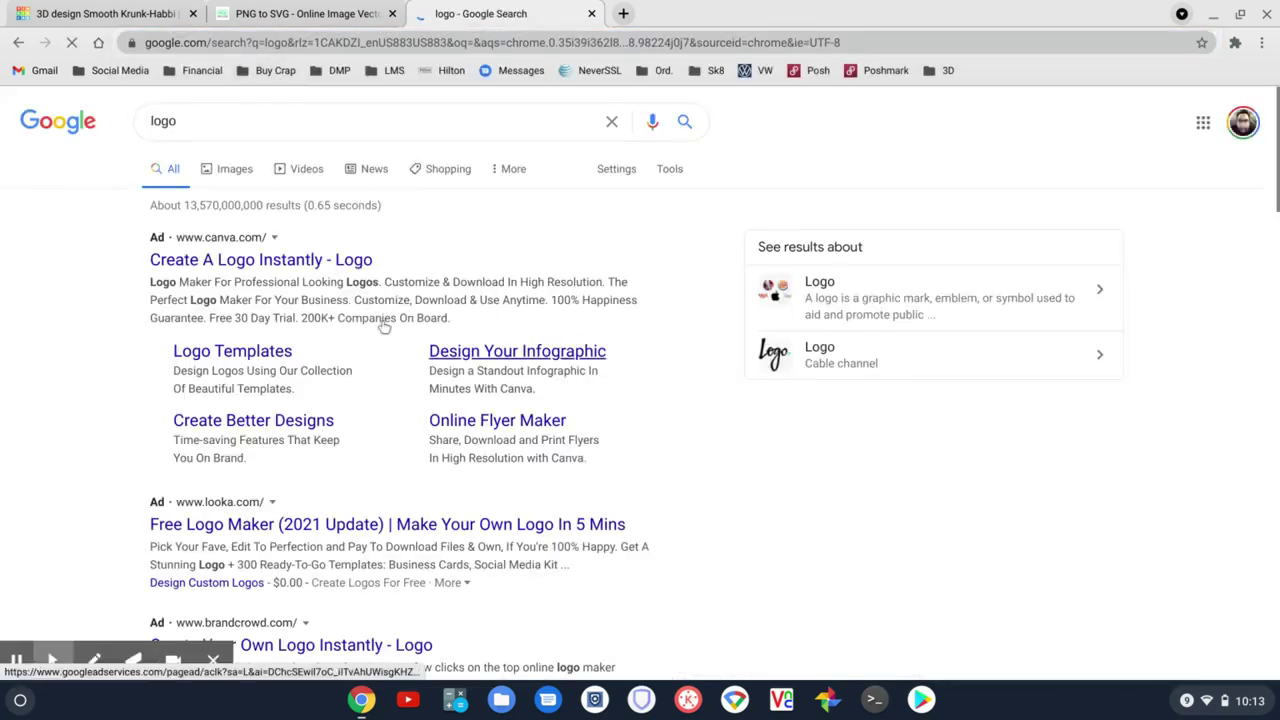
# From the image results, save the orange flooop logo to Downloads as flooop (1).png
pyautogui.click(226, 168)
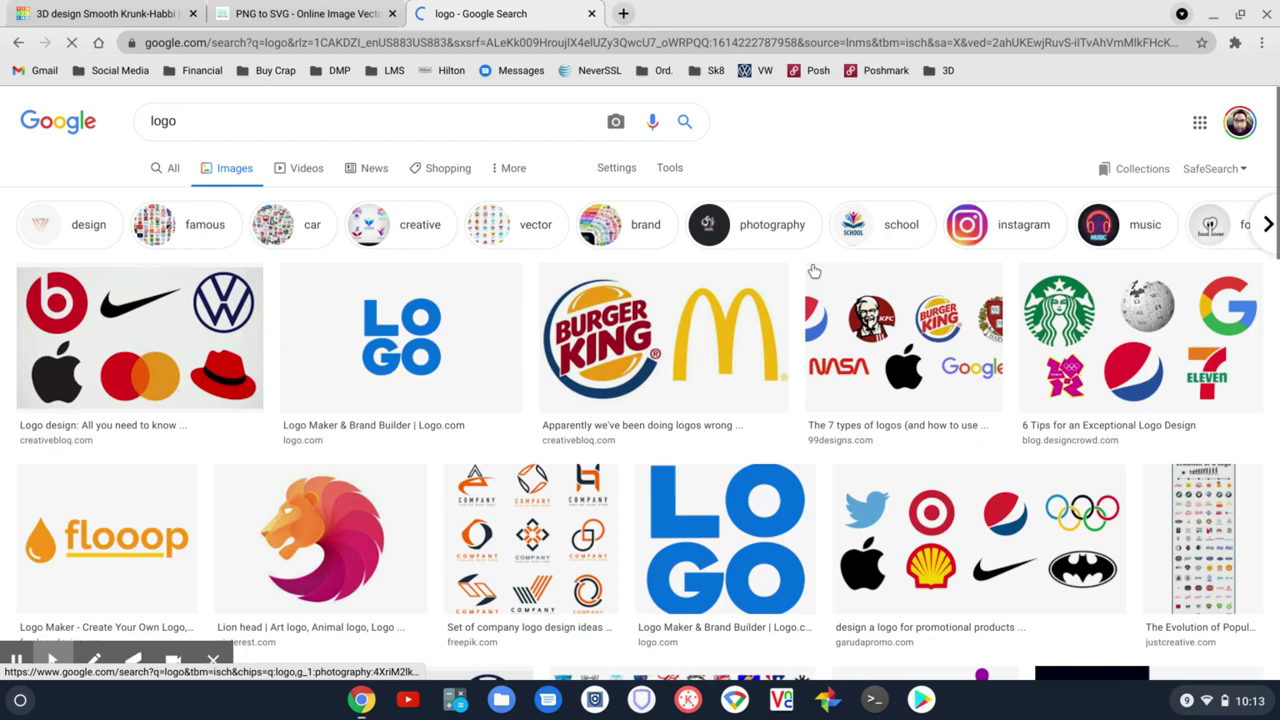
pyautogui.scroll(-4, 540, 330)
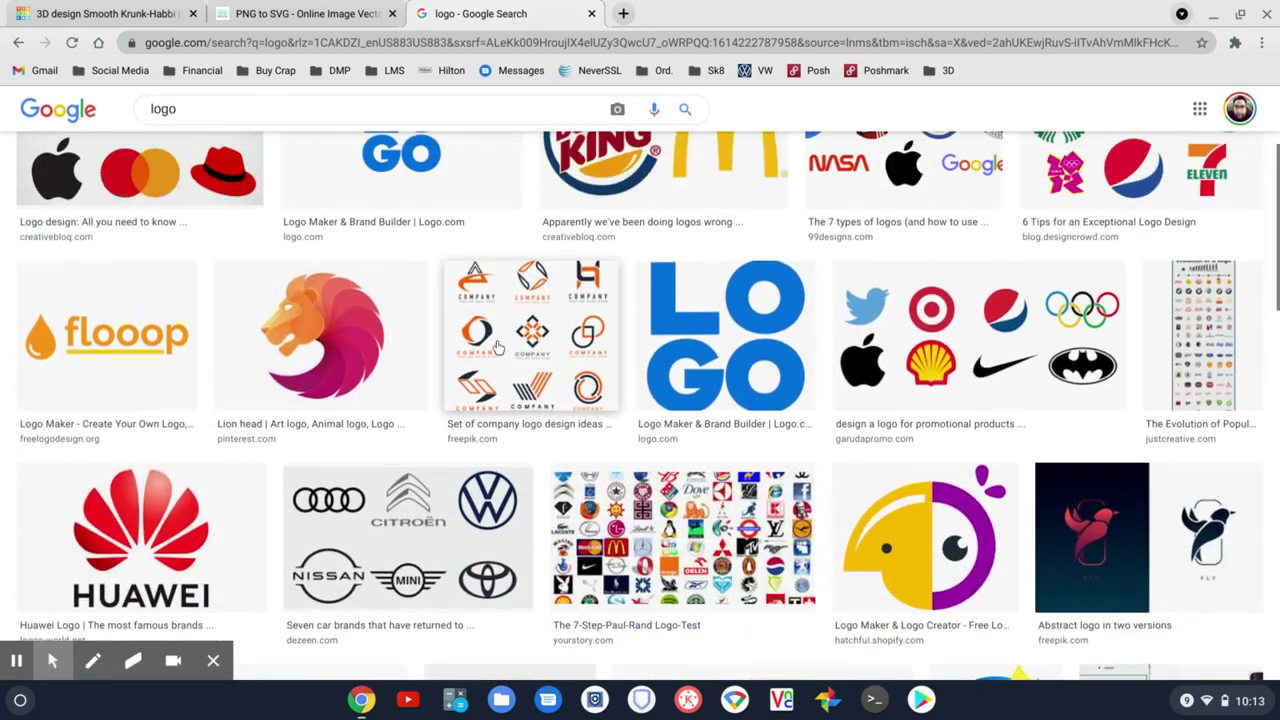
pyautogui.click(118, 336)
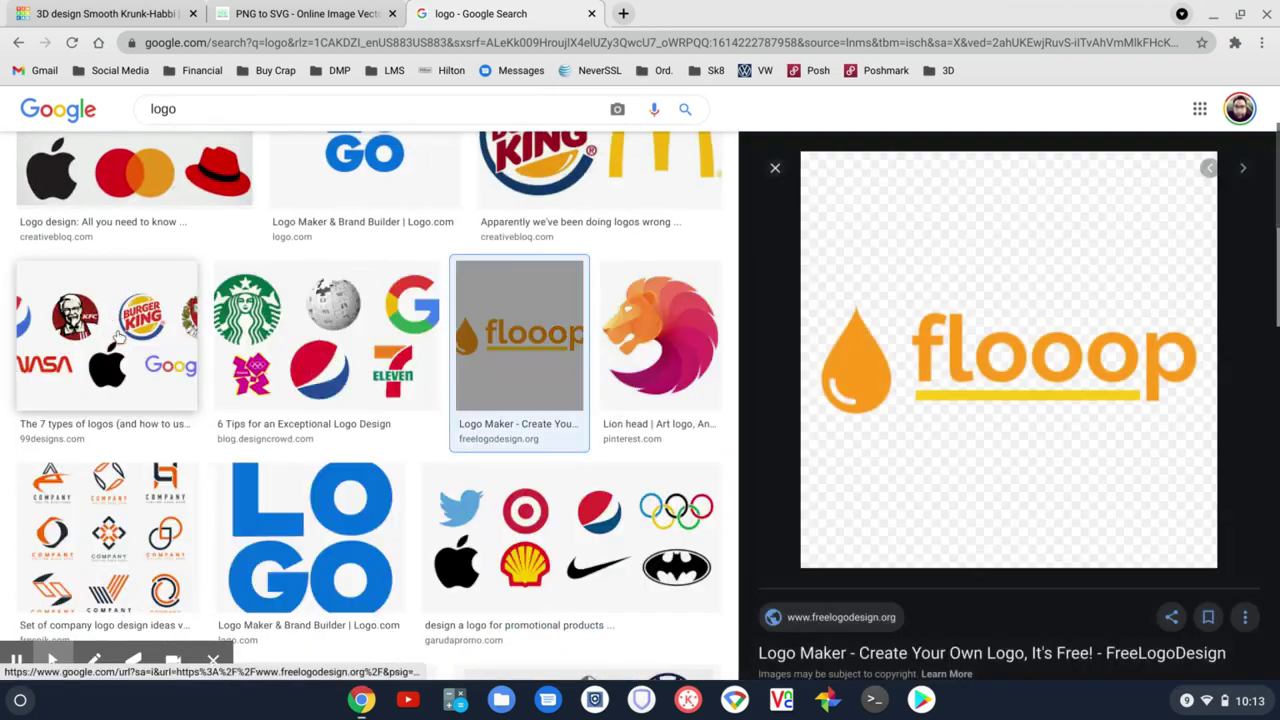
pyautogui.rightClick(960, 392)
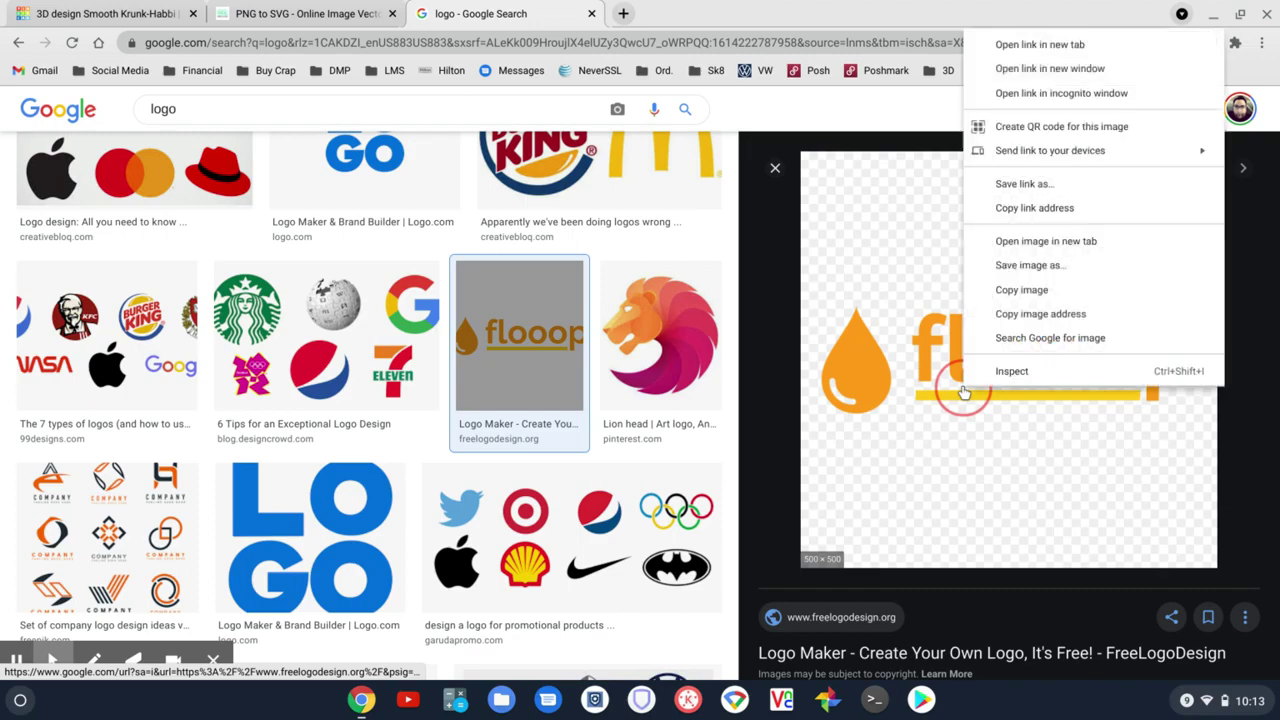
pyautogui.click(1014, 265)
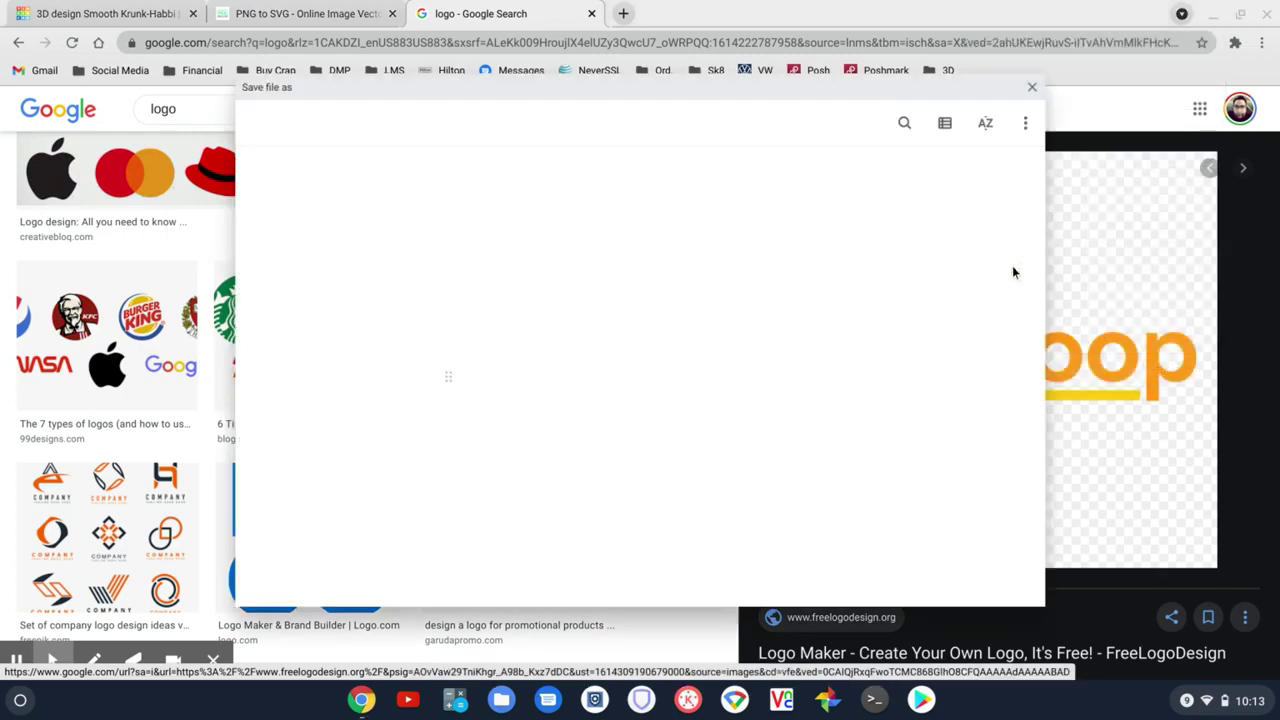
pyautogui.click(985, 582)
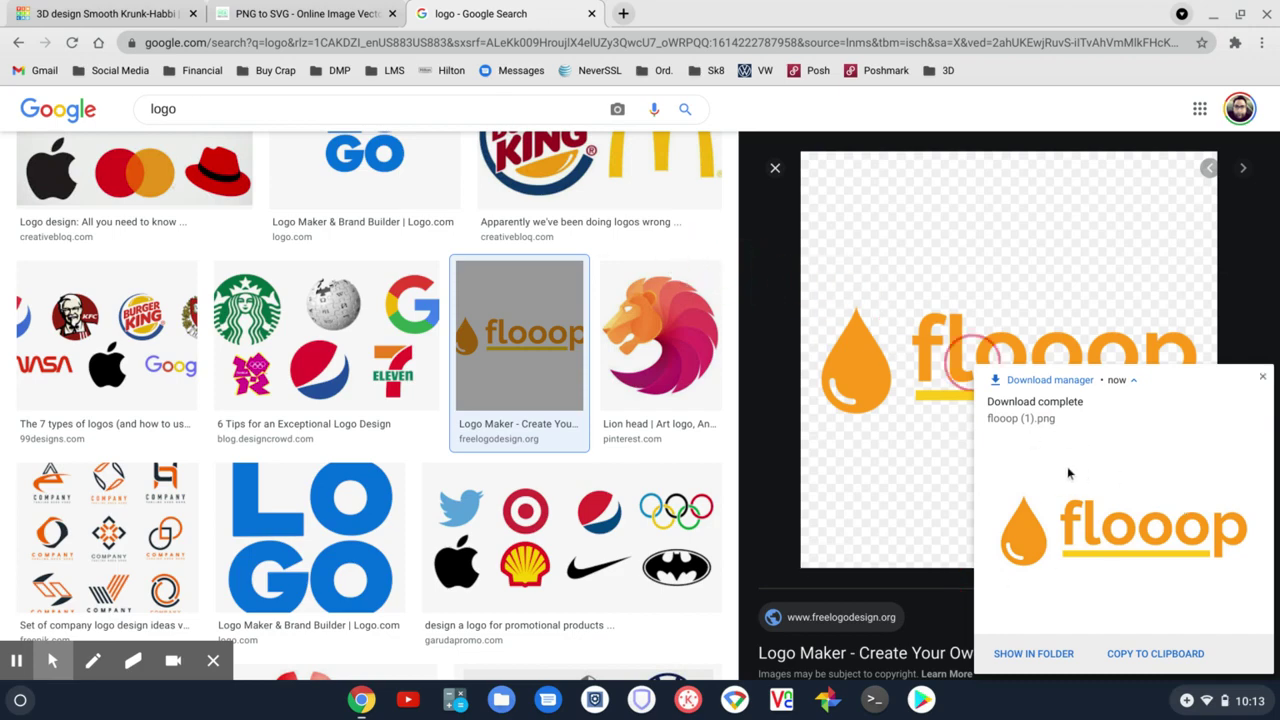
# On pngtosvg.com, set the colour count for the flooop logo to 2
pyautogui.click(279, 14)
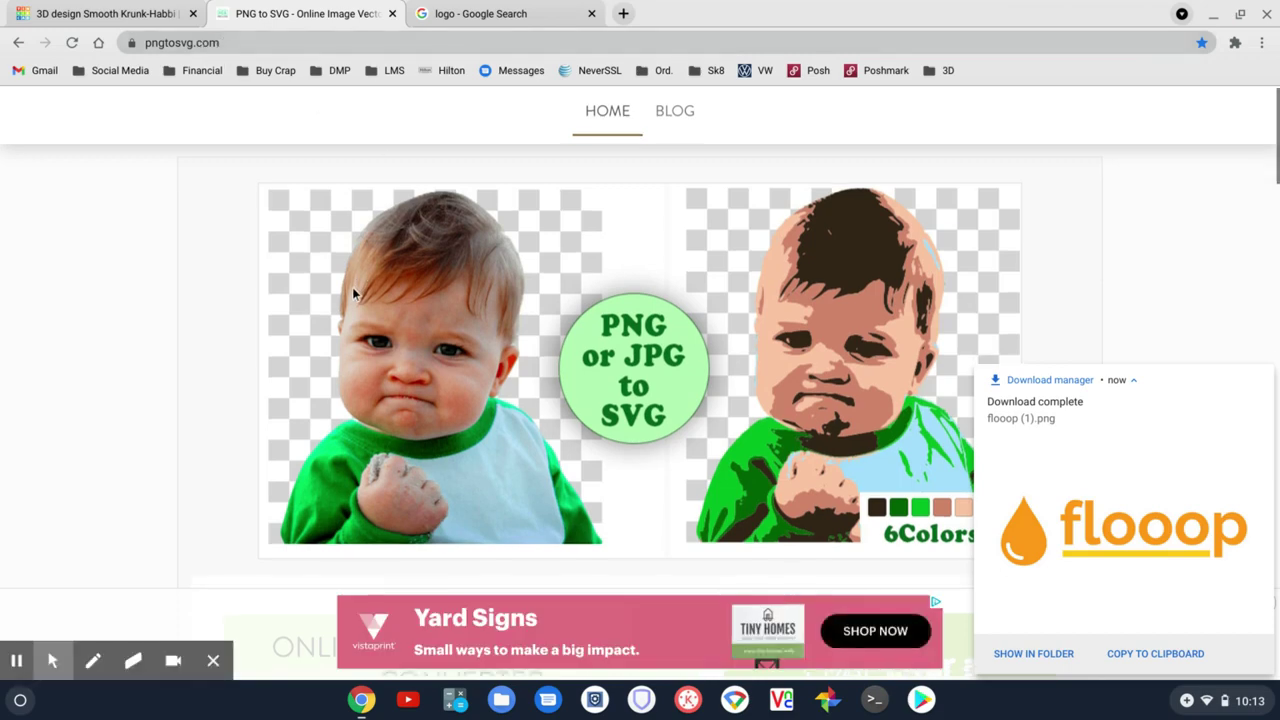
pyautogui.scroll(-4, 349, 292)
pyautogui.scroll(-4, 348, 300)
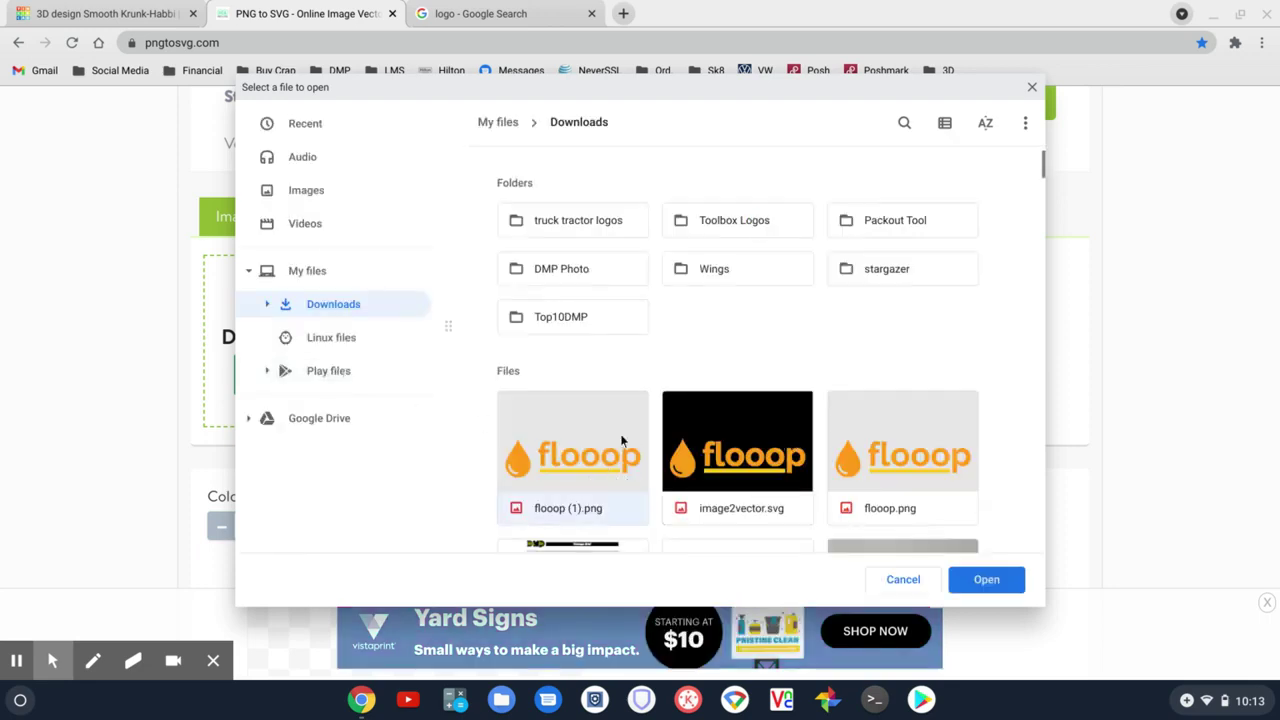
pyautogui.scroll(-4, 534, 437)
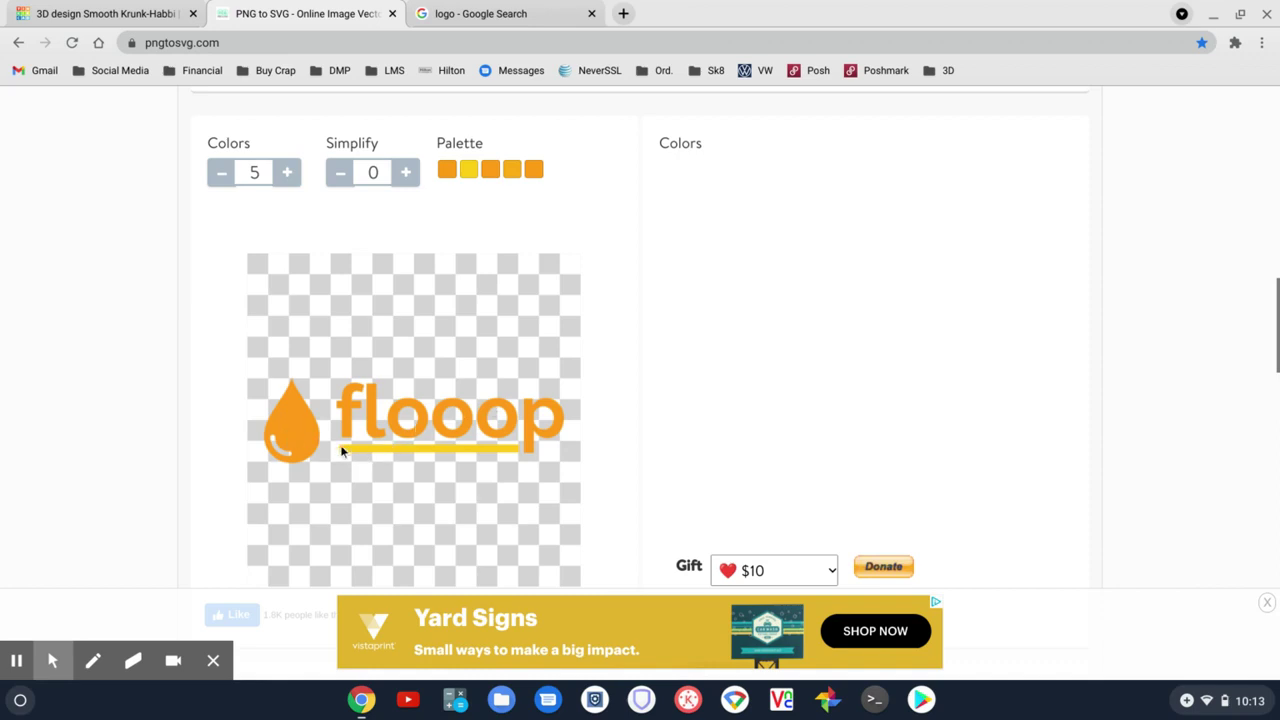
pyautogui.click(222, 173)
pyautogui.click(222, 173)
pyautogui.click(222, 173)
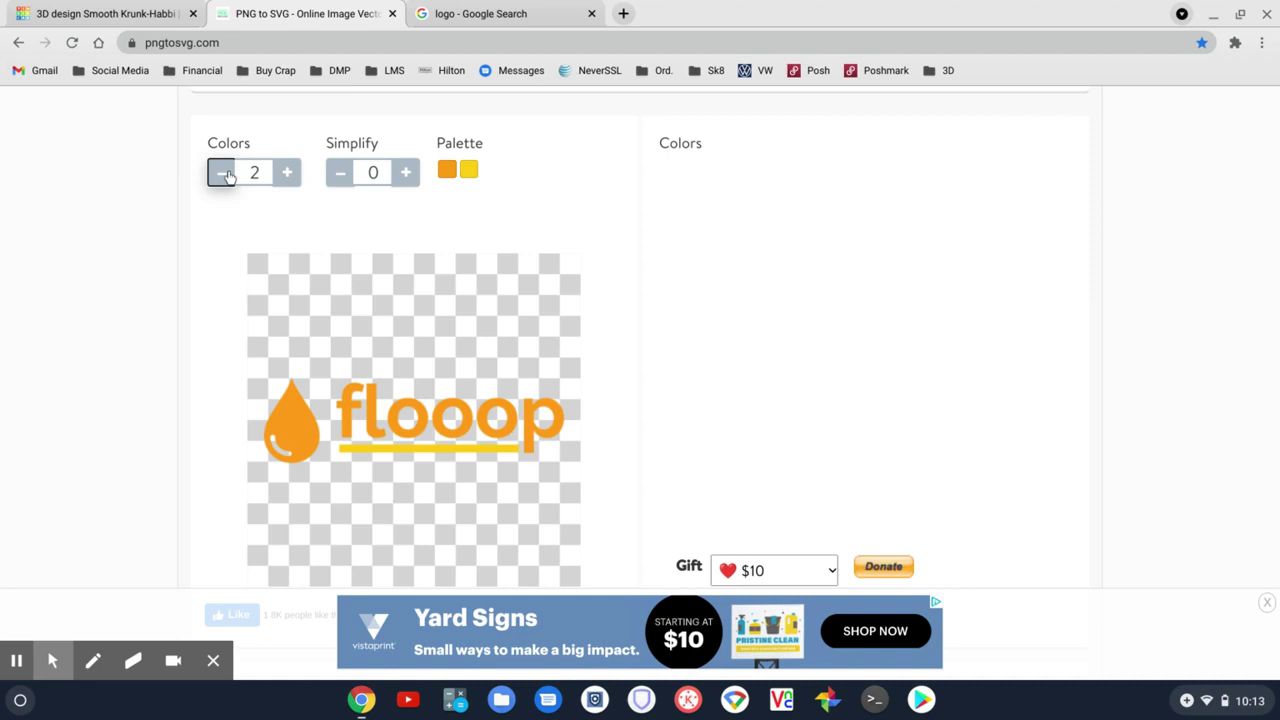
pyautogui.click(222, 173)
pyautogui.click(298, 178)
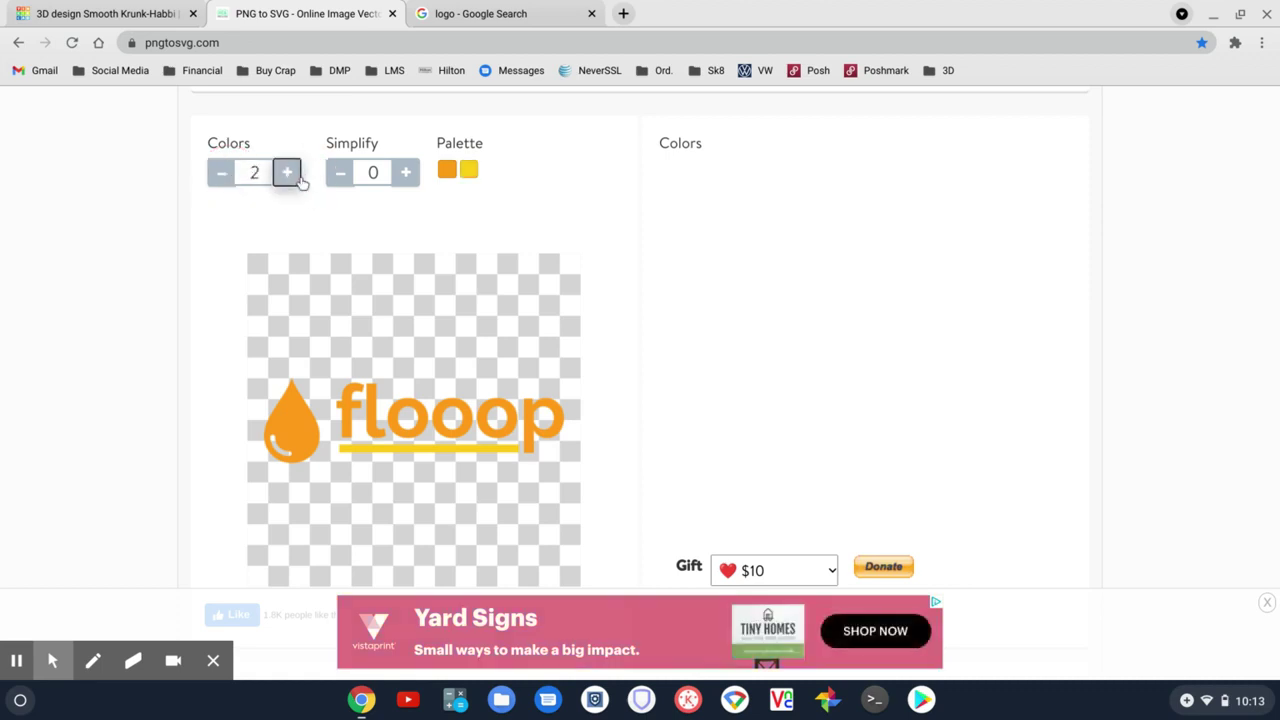
# Generate the vector and save it to Downloads as image2vector (1).svg
pyautogui.scroll(-1, 880, 440)
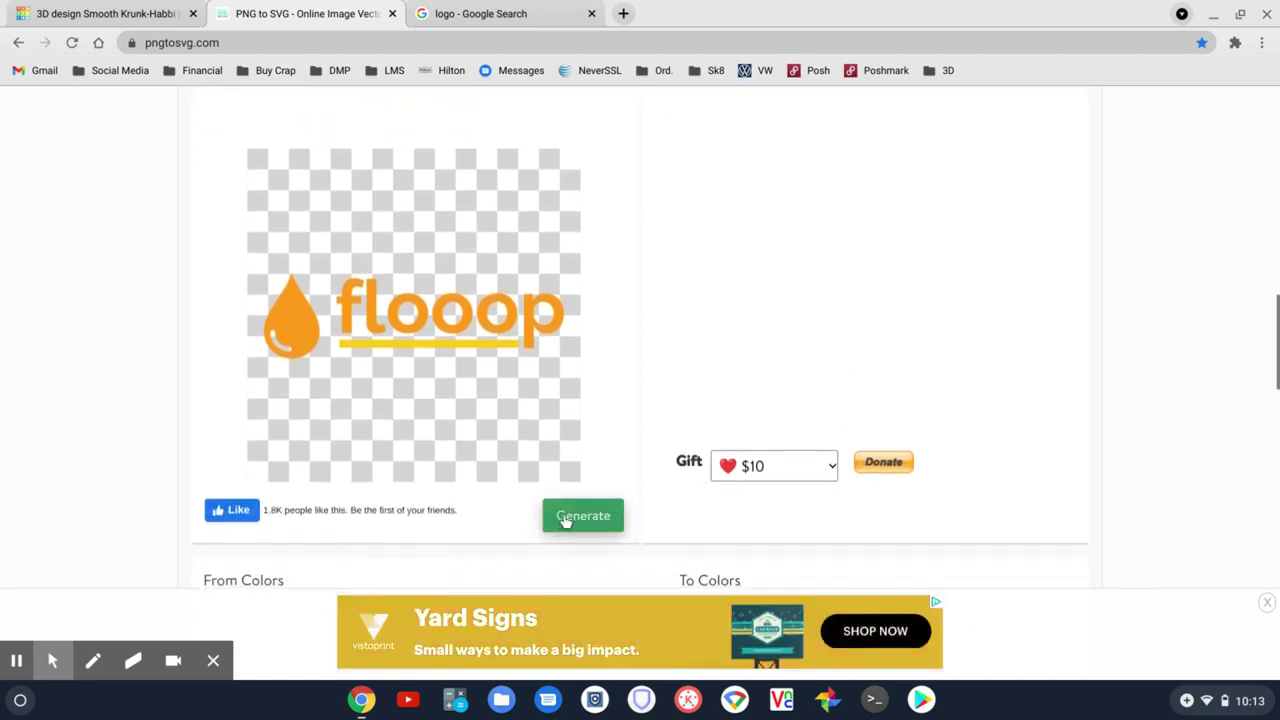
pyautogui.click(563, 517)
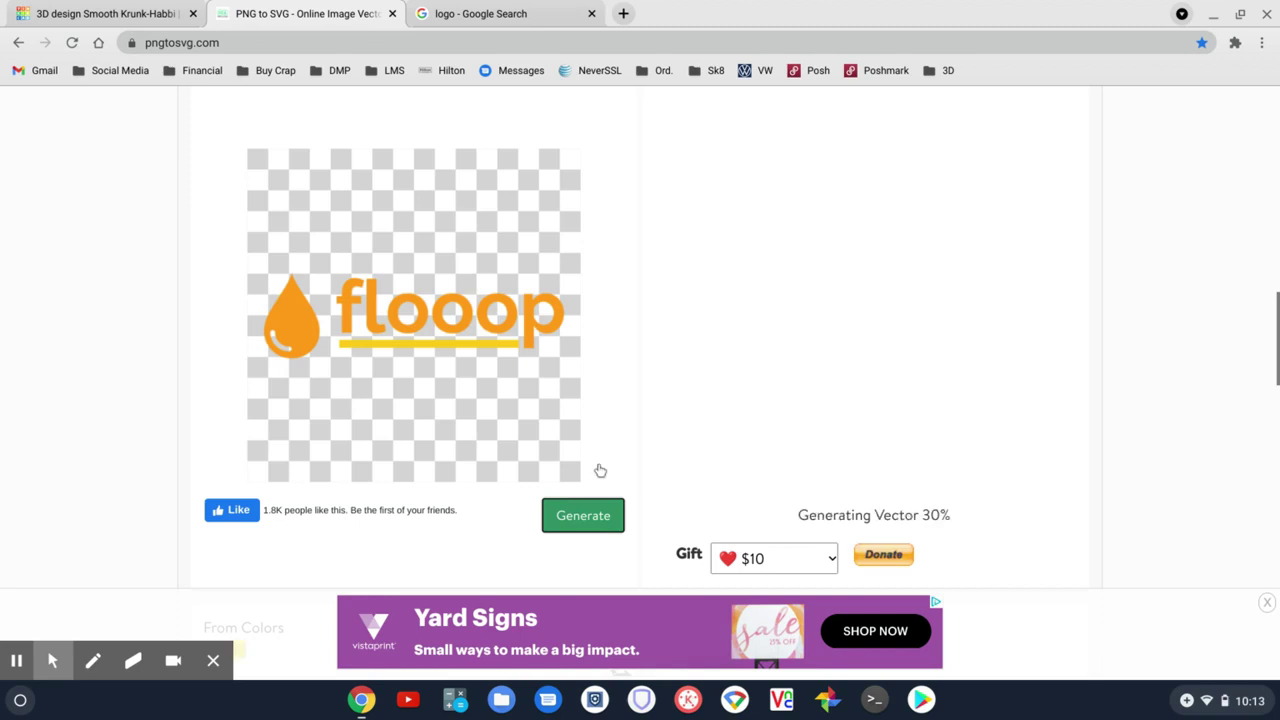
pyautogui.click(1015, 458)
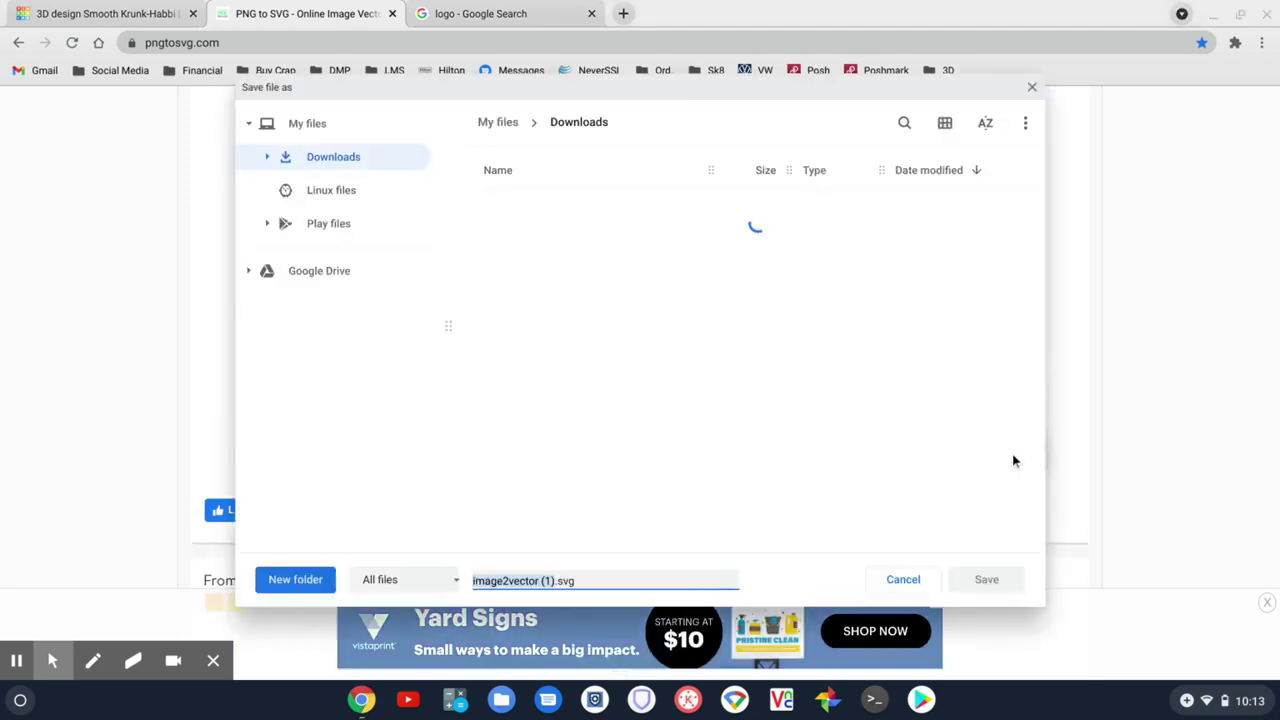
pyautogui.click(1000, 582)
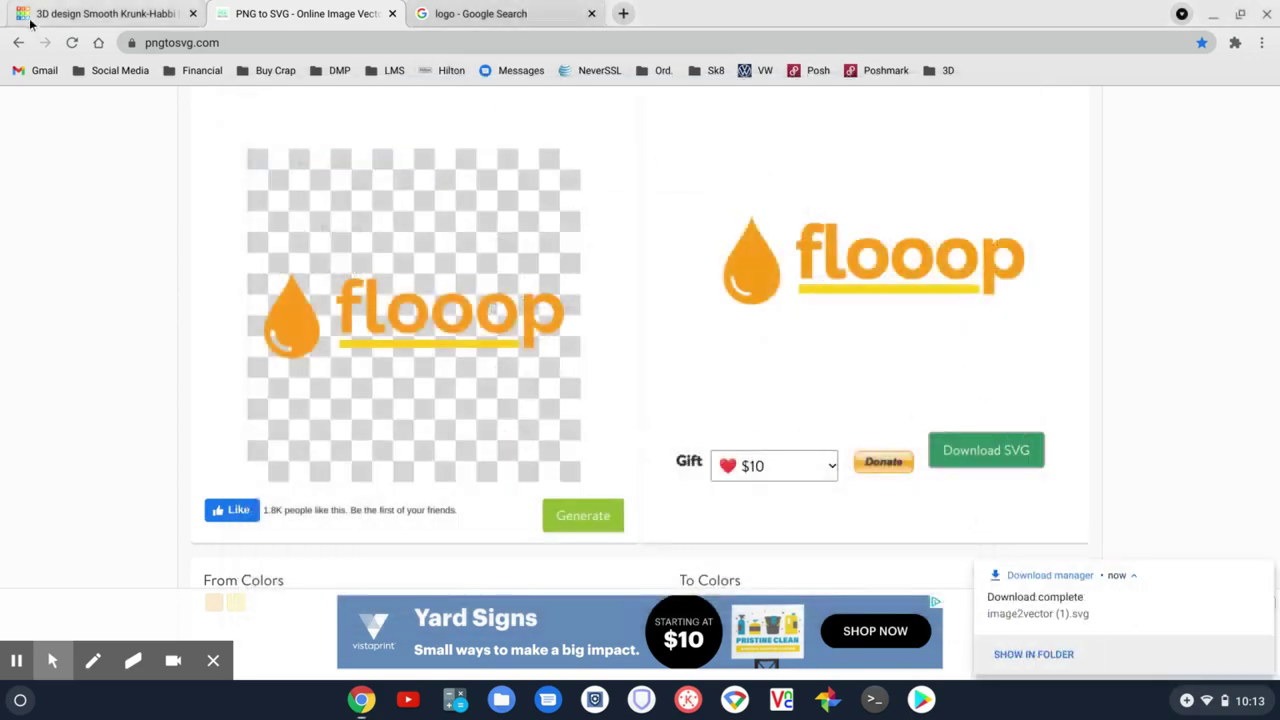
# Rename the Tinkercad design to 'Keychain'
pyautogui.click(59, 16)
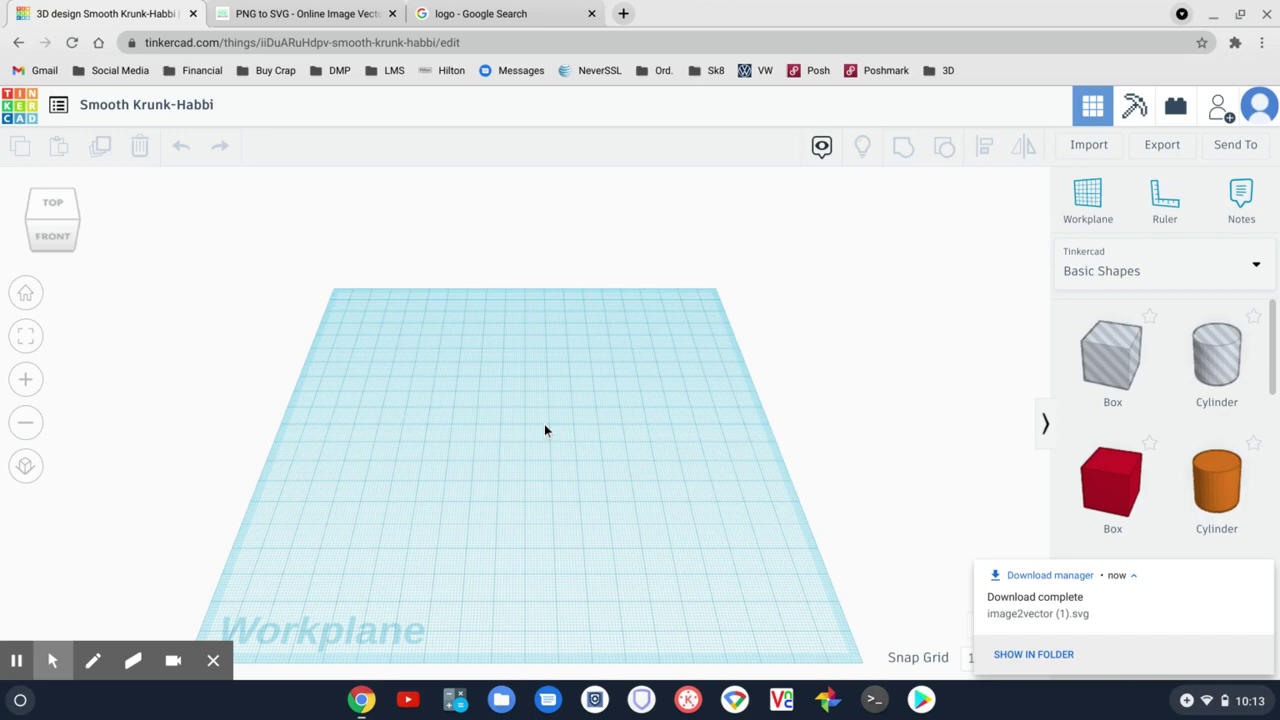
pyautogui.click(133, 110)
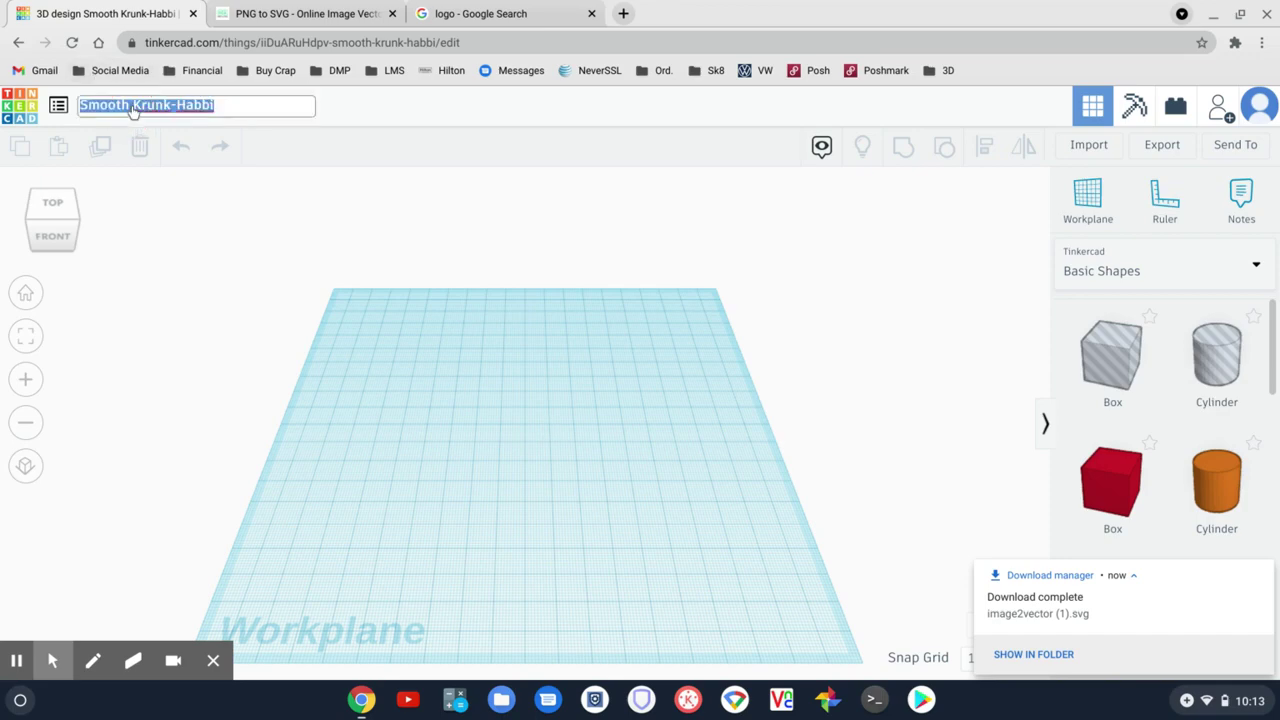
pyautogui.write('Keychain')
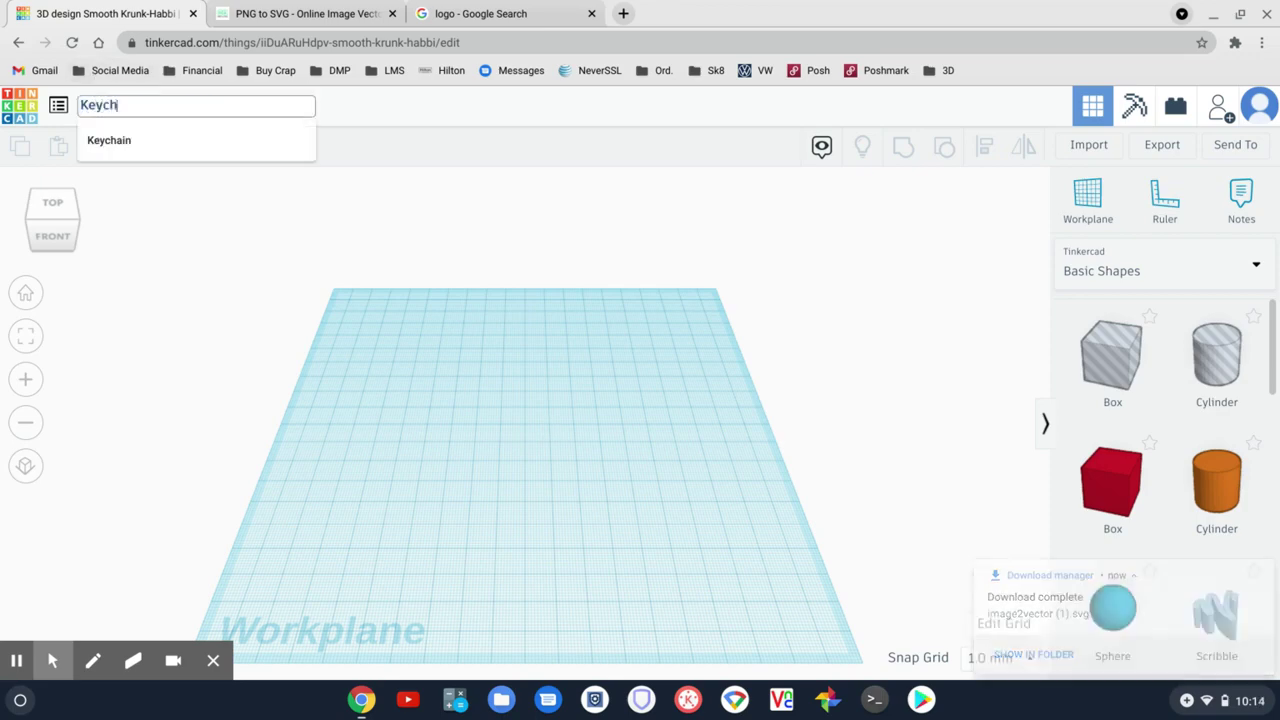
pyautogui.click(835, 243)
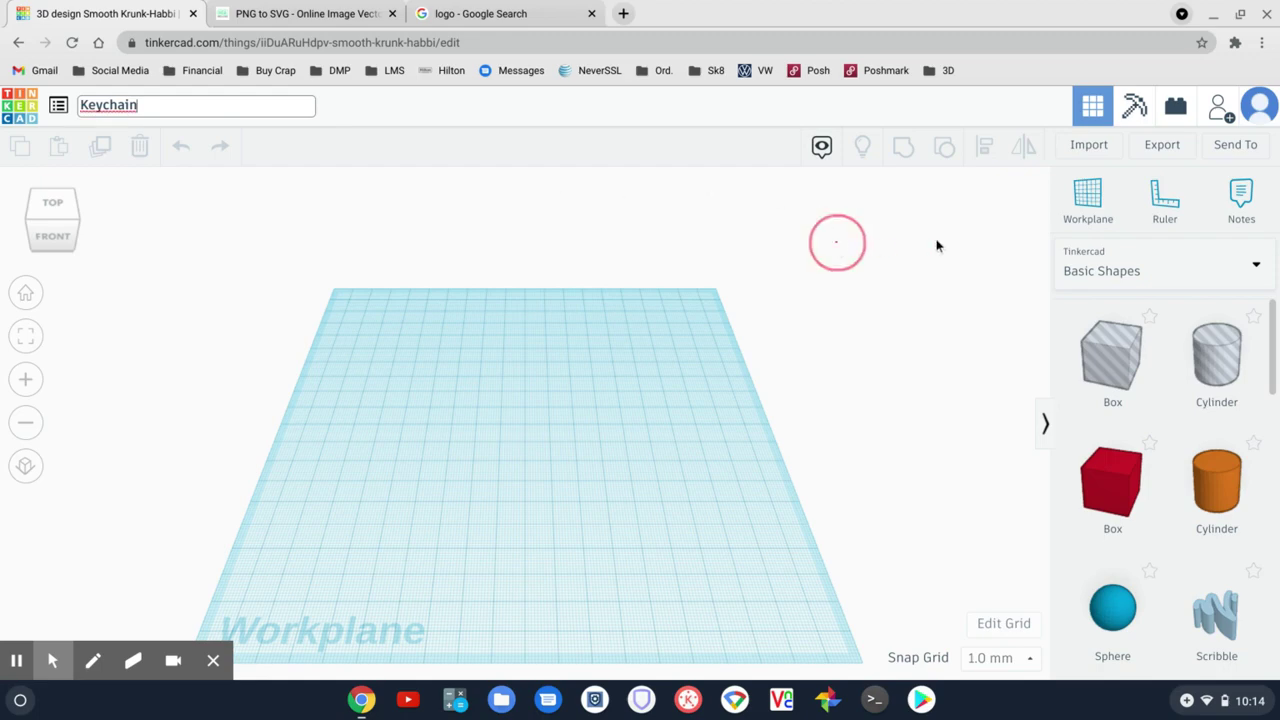
# Import image2vector (1).svg at width 100 onto the workplane
pyautogui.click(1093, 148)
pyautogui.click(609, 378)
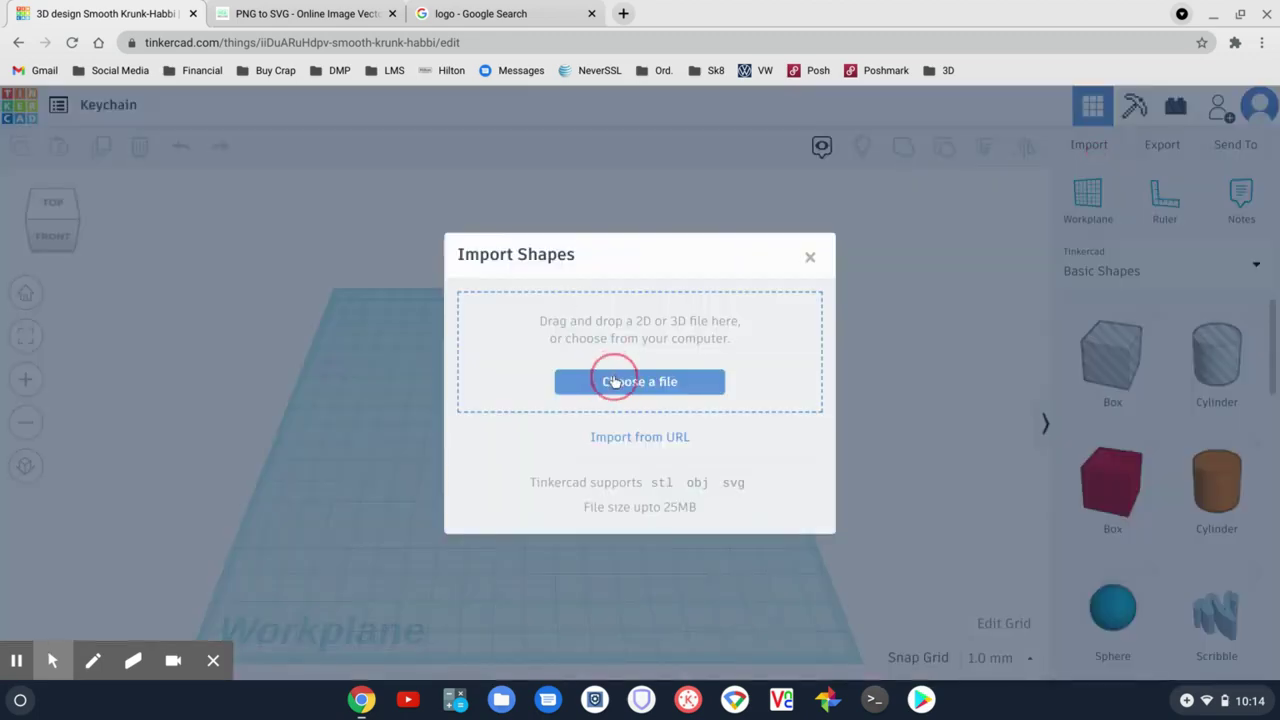
pyautogui.doubleClick(603, 431)
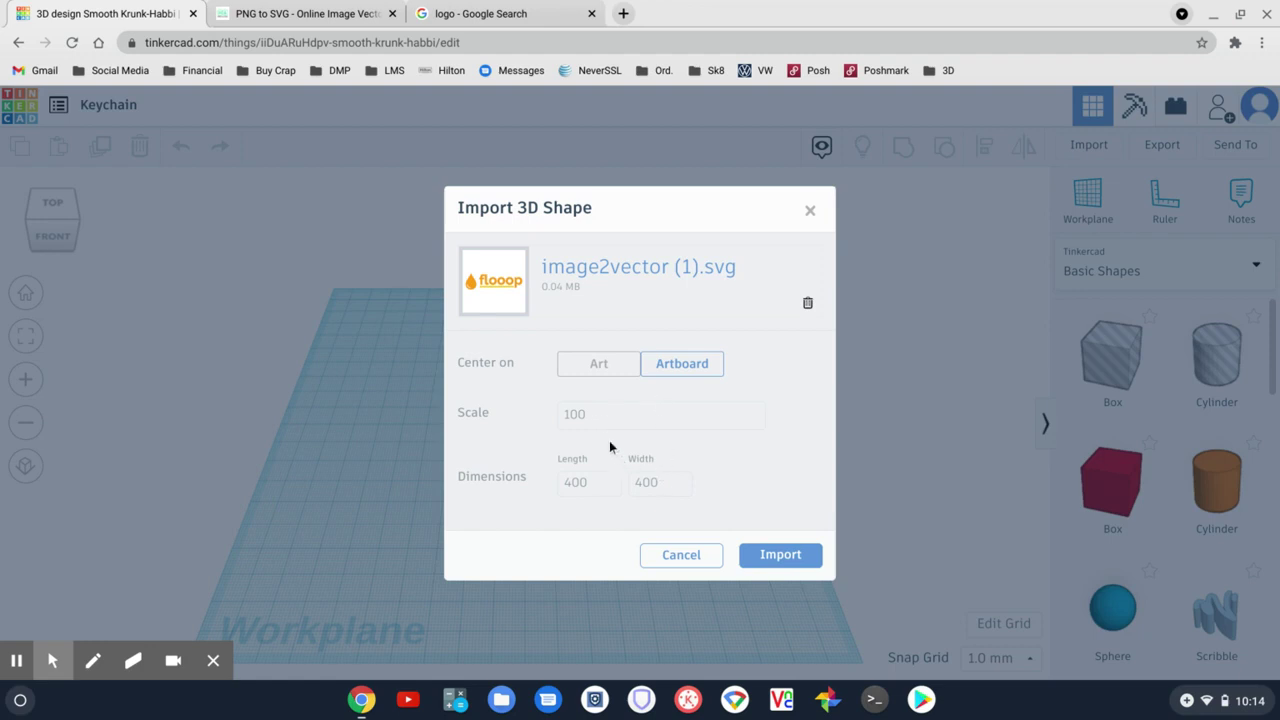
pyautogui.click(674, 489)
pyautogui.press('BackSpace')
pyautogui.press('BackSpace')
pyautogui.press('BackSpace')
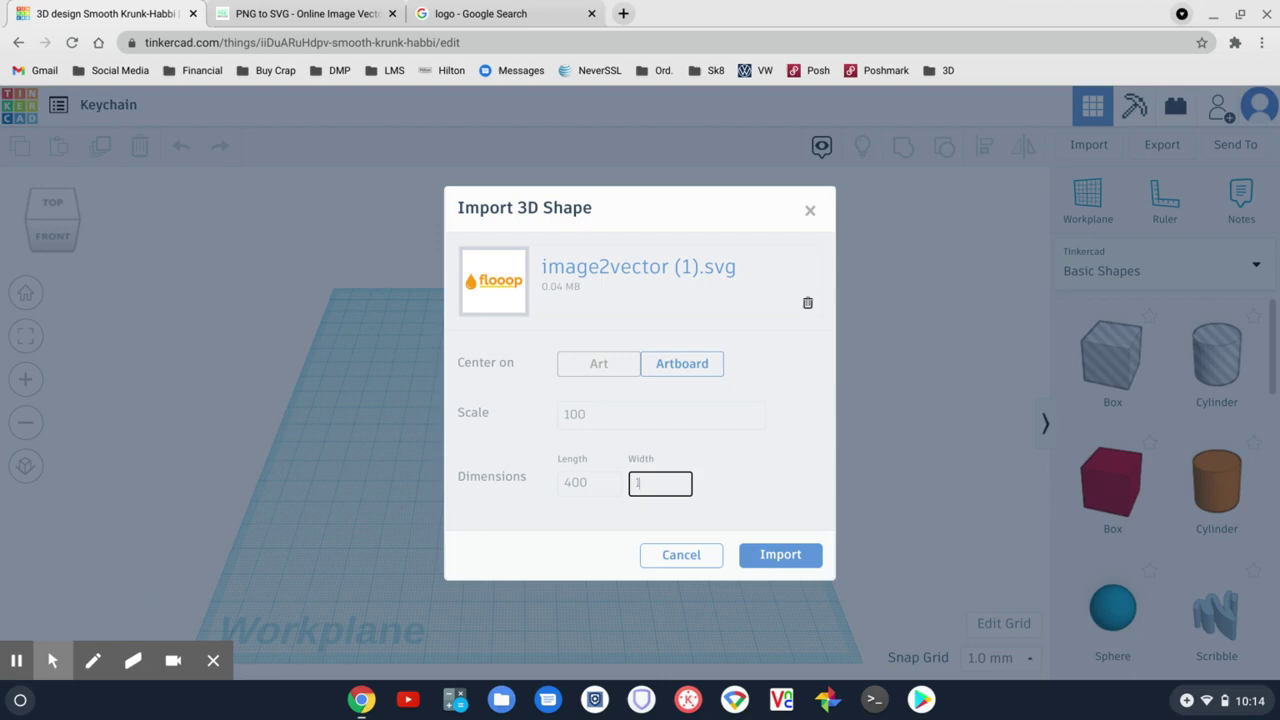
pyautogui.click(796, 566)
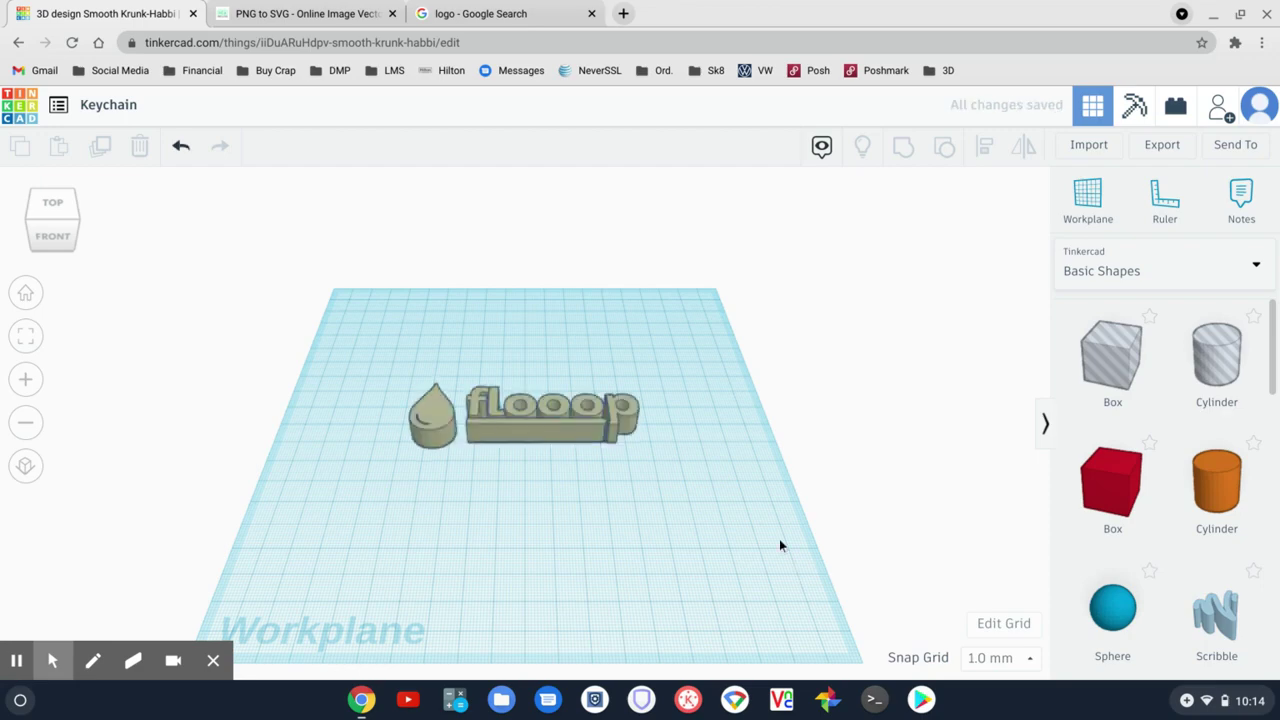
# Select the flooop logo and place the Ruler at the workplane's lower left
pyautogui.moveTo(679, 480); pyautogui.dragTo(694, 534, button='right')
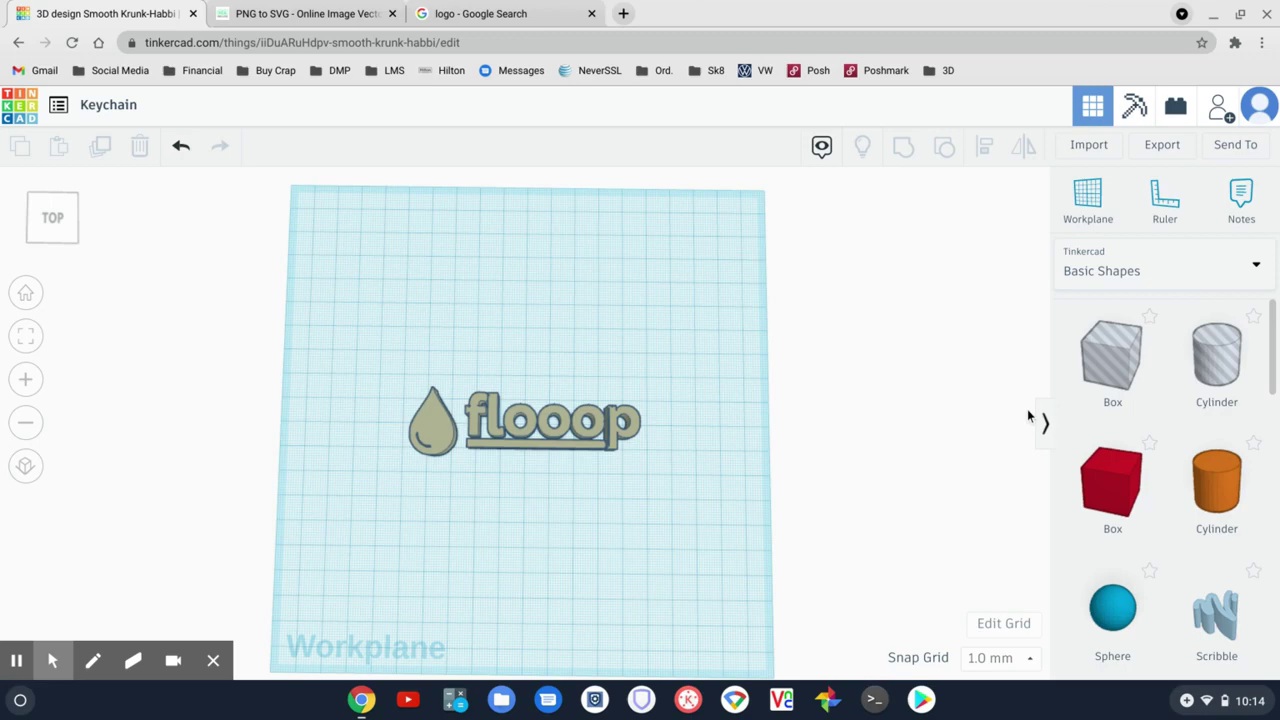
pyautogui.moveTo(663, 537); pyautogui.dragTo(600, 458, button='right')
pyautogui.click(507, 432)
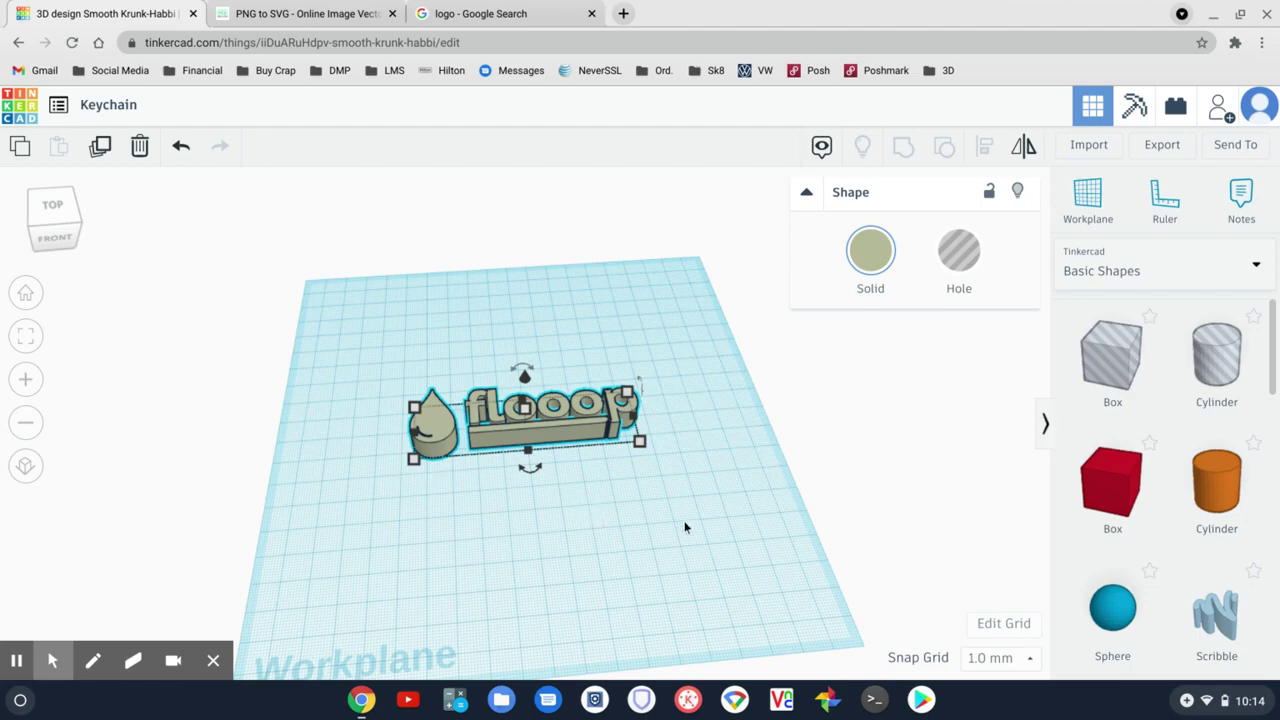
pyautogui.click(1164, 200)
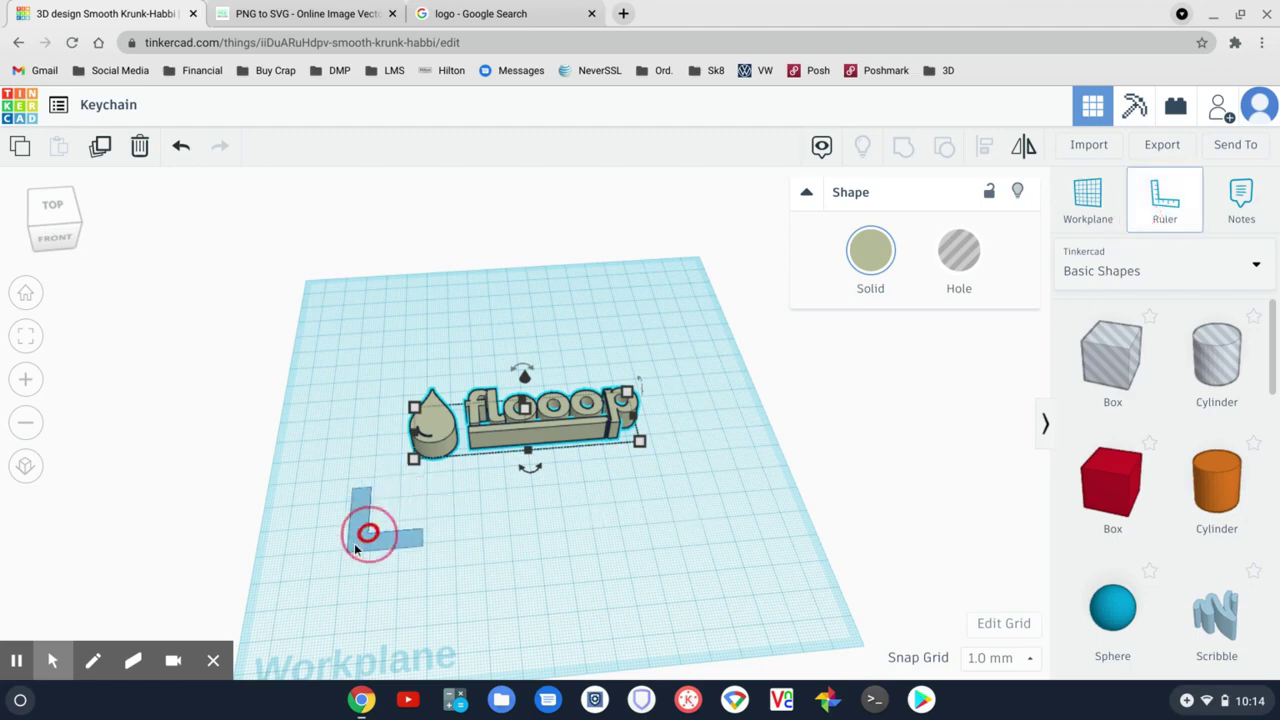
pyautogui.click(308, 590)
# Lower the logo's height from 10.00 to 3 mm
pyautogui.moveTo(709, 592); pyautogui.dragTo(726, 594, button='right')
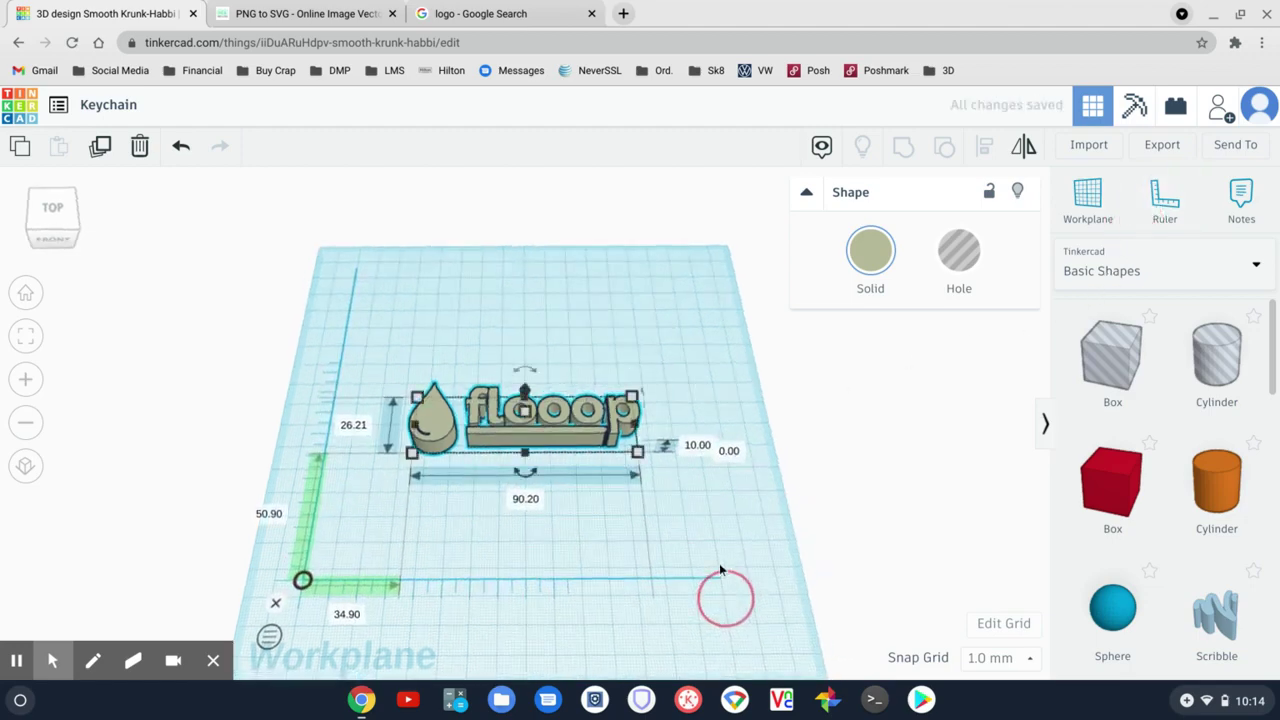
pyautogui.click(695, 449)
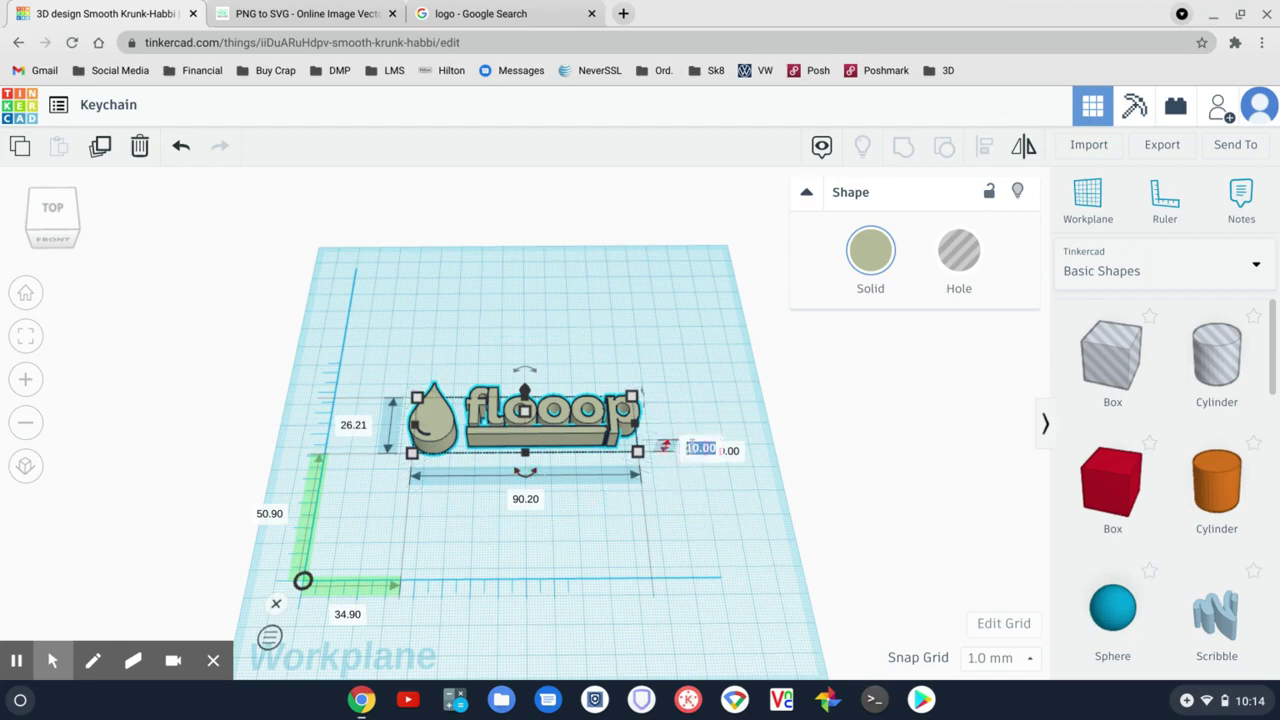
pyautogui.write('3')
pyautogui.press('Return')
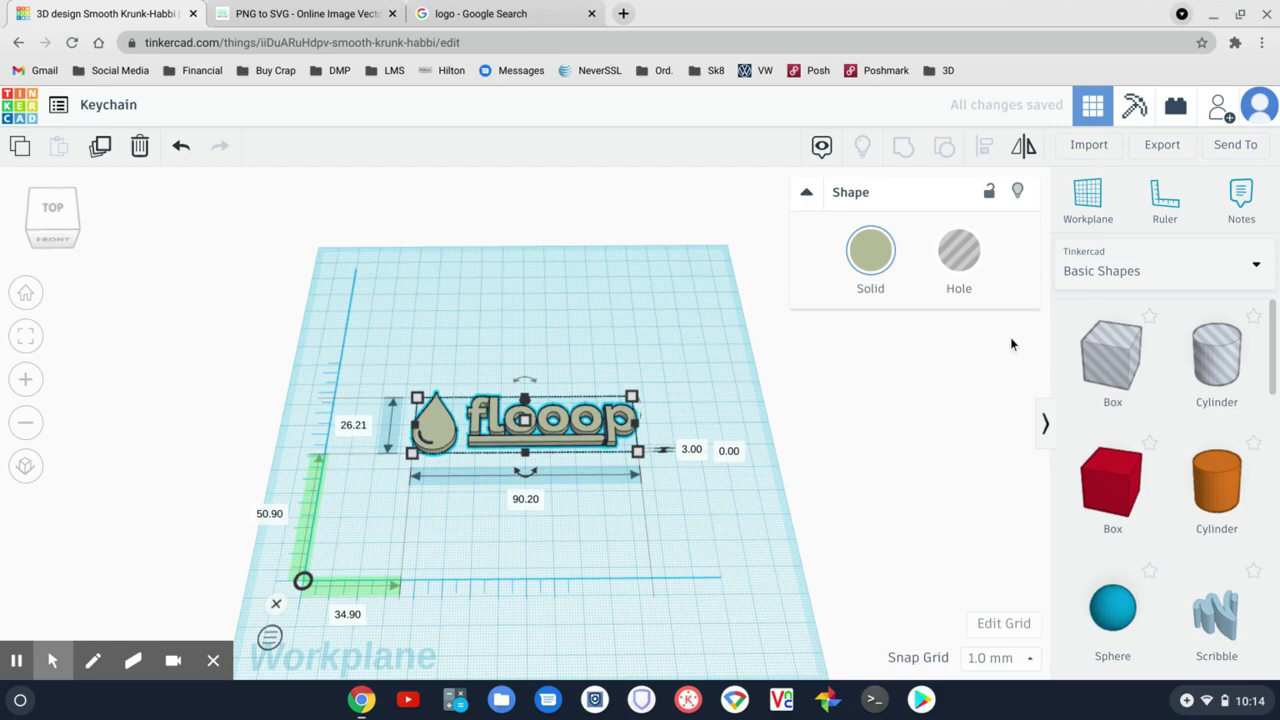
# Add a Box under the logo and set its height to 1.5 mm
pyautogui.click(646, 563)
pyautogui.moveTo(1128, 490); pyautogui.dragTo(392, 477)
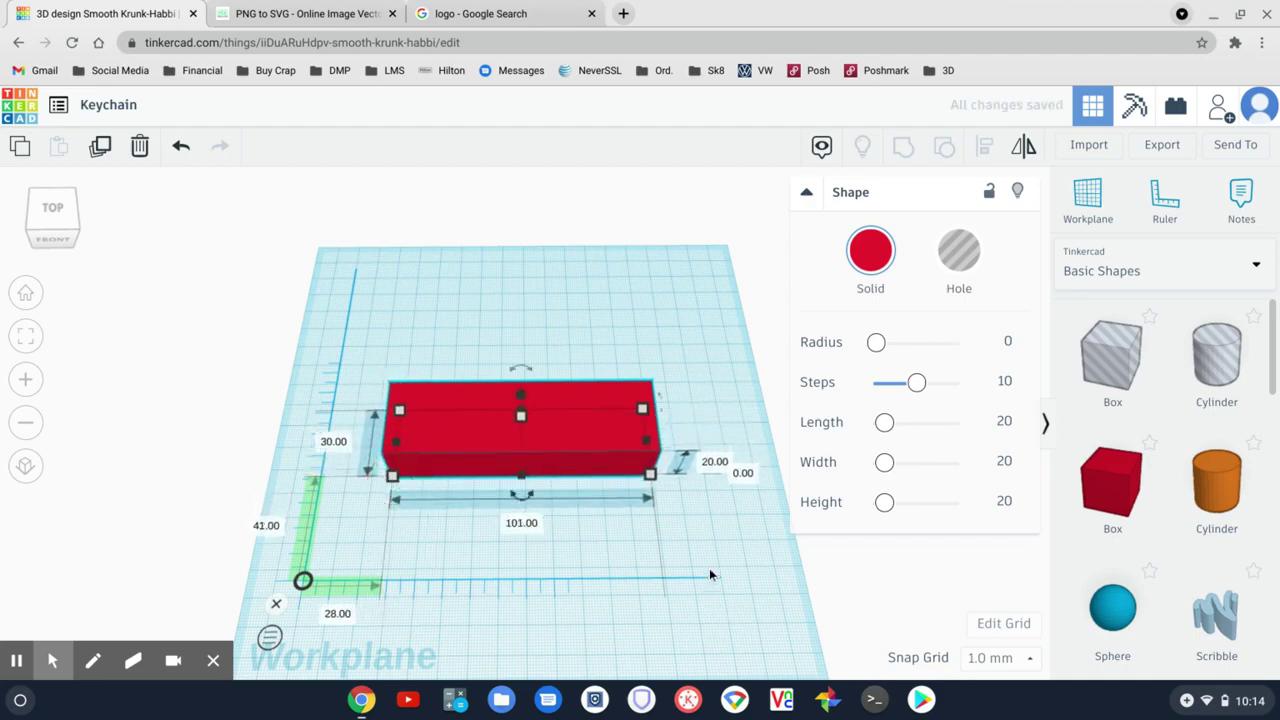
pyautogui.moveTo(742, 562); pyautogui.dragTo(713, 482, button='right')
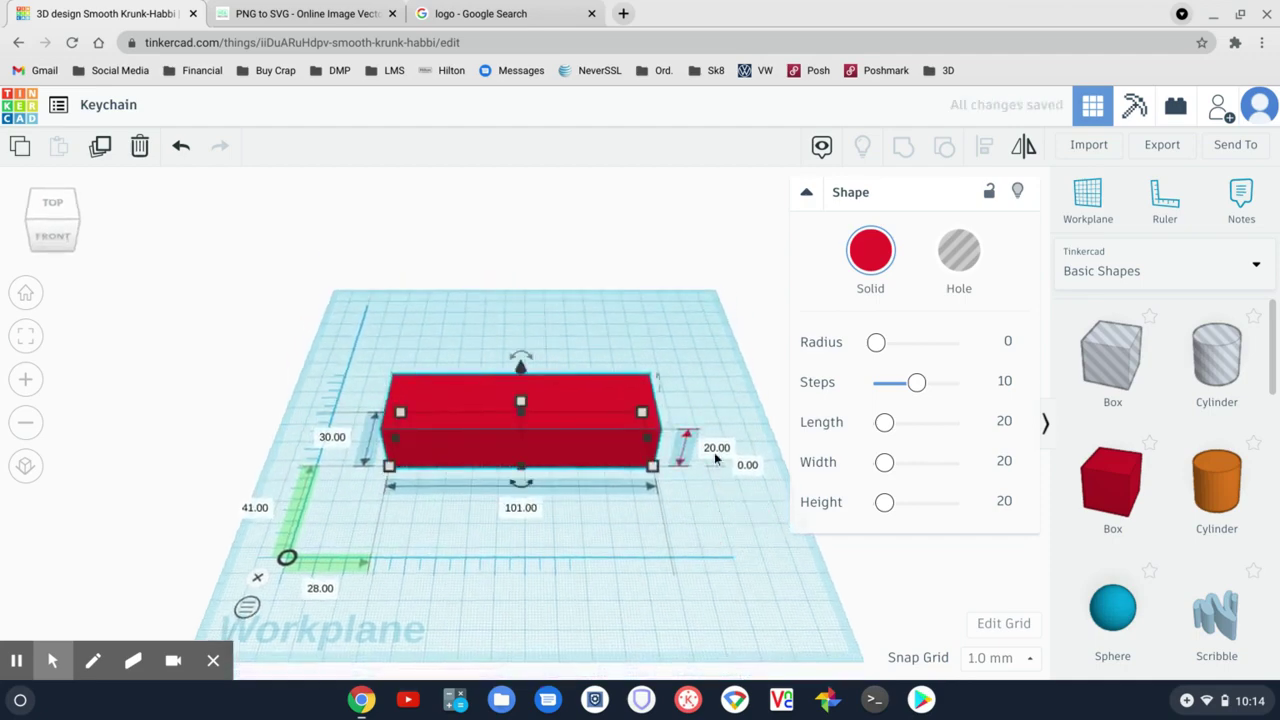
pyautogui.click(715, 453)
pyautogui.write('1.5')
pyautogui.press('Return')
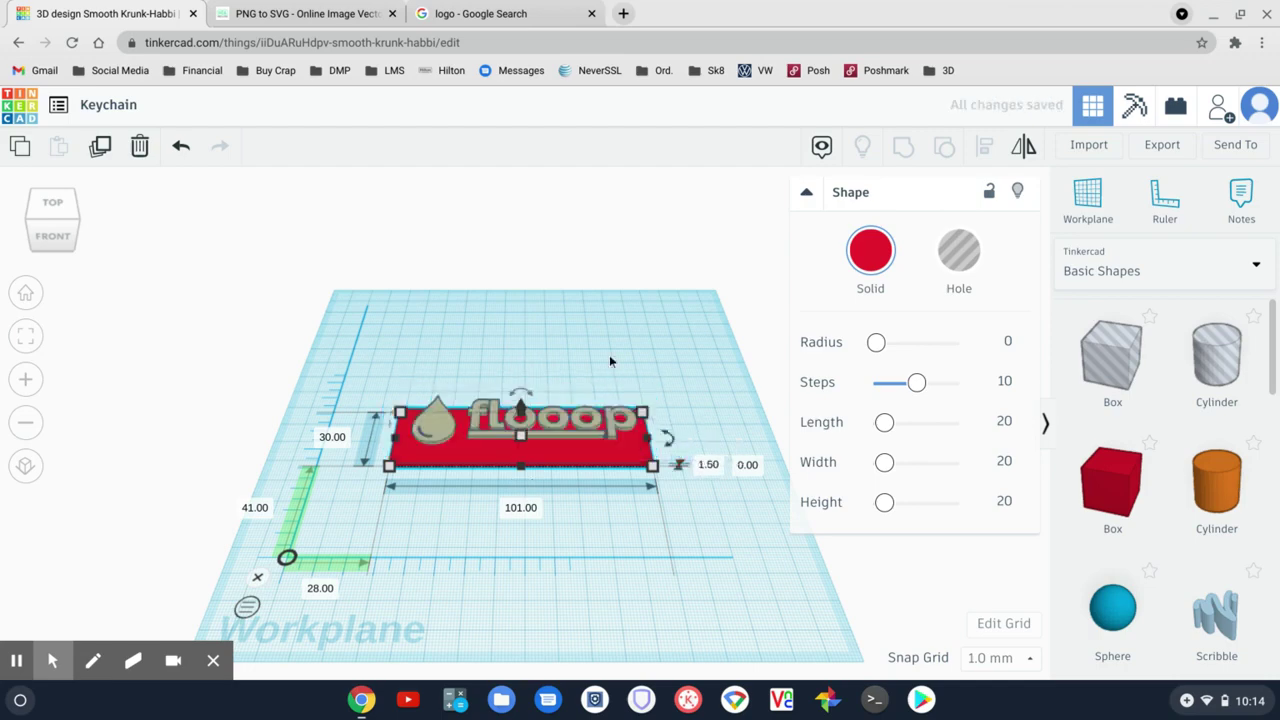
# Select the logo and box together and centre them on each other in both directions
pyautogui.moveTo(760, 558); pyautogui.dragTo(721, 596, button='right')
pyautogui.click(696, 576)
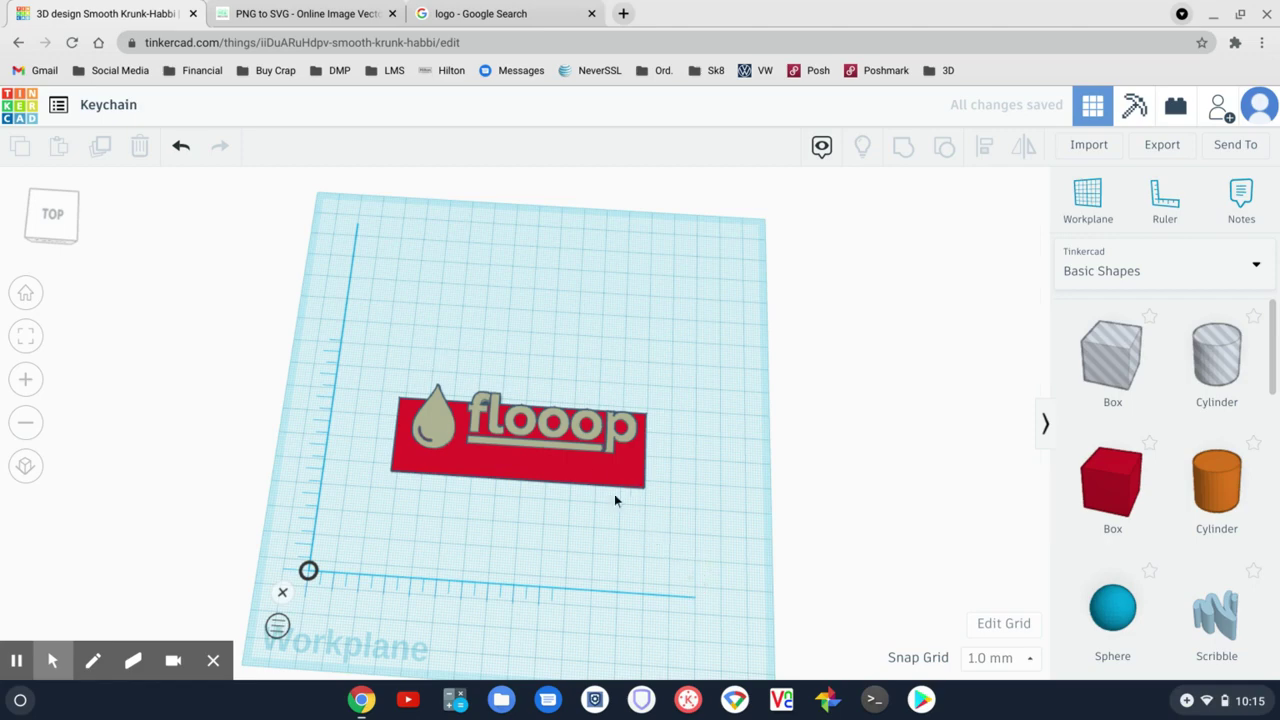
pyautogui.moveTo(700, 510); pyautogui.dragTo(352, 350)
pyautogui.click(985, 152)
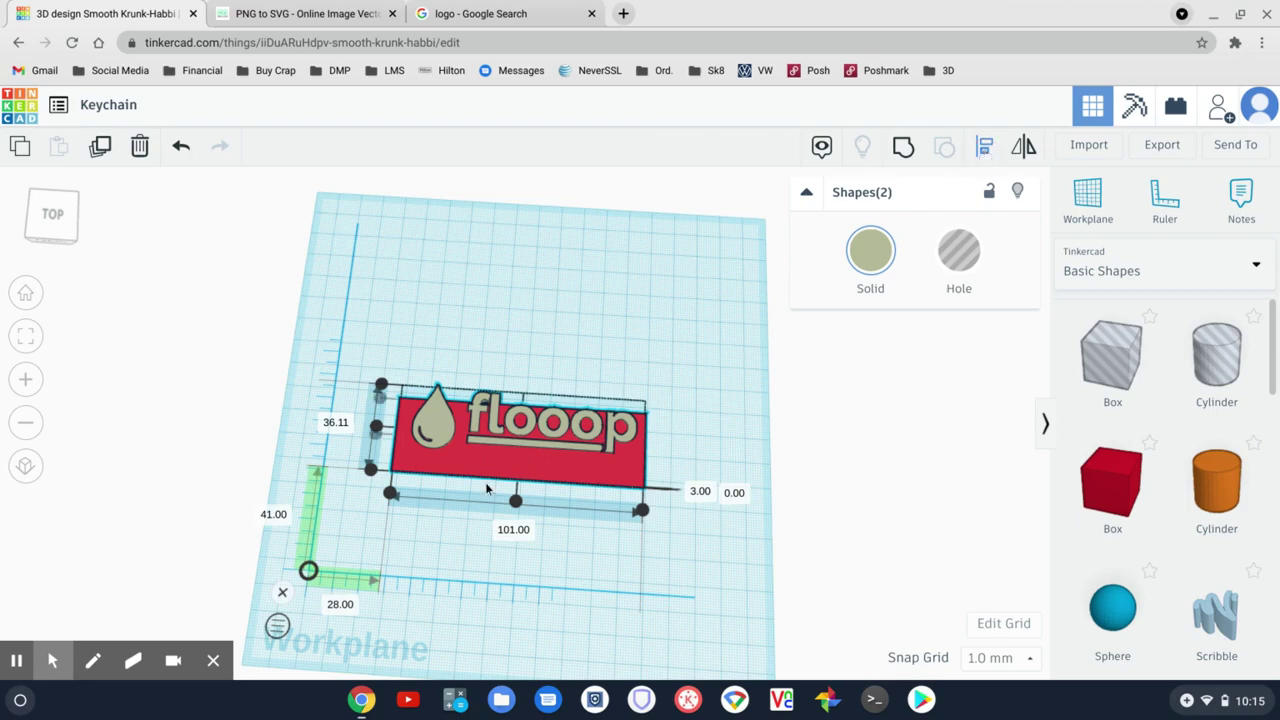
pyautogui.click(515, 502)
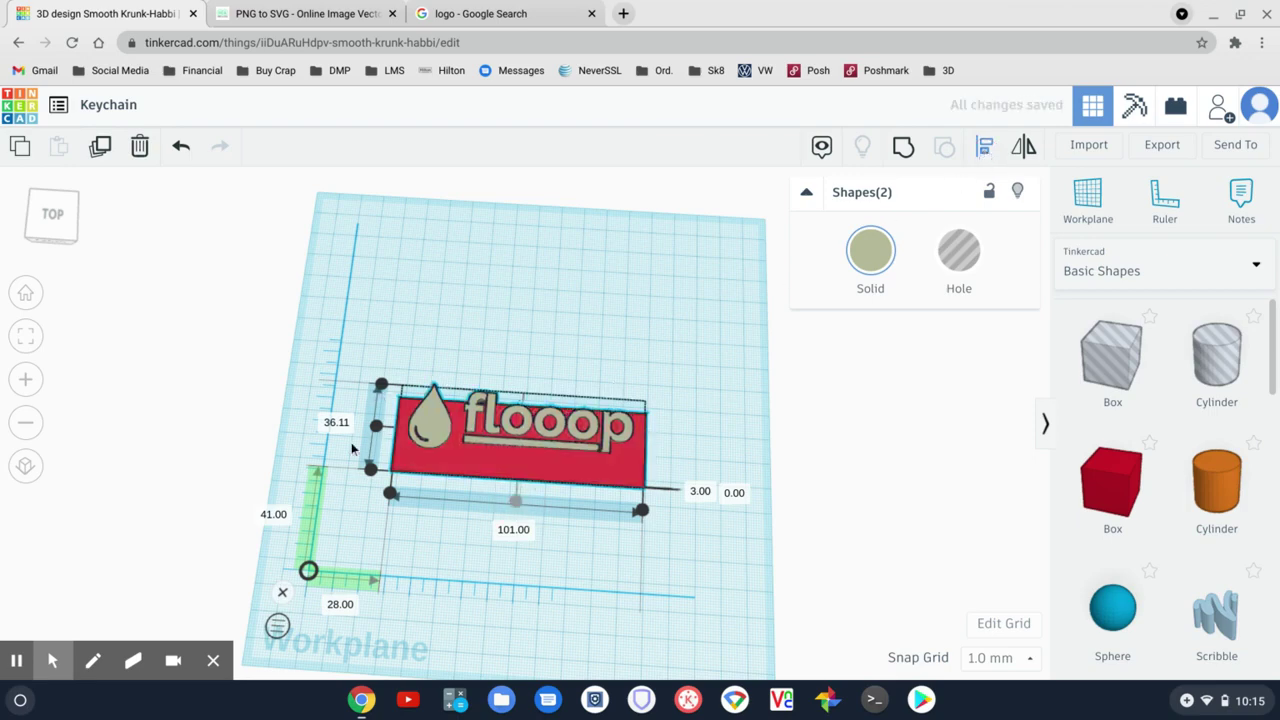
pyautogui.click(375, 427)
pyautogui.click(722, 551)
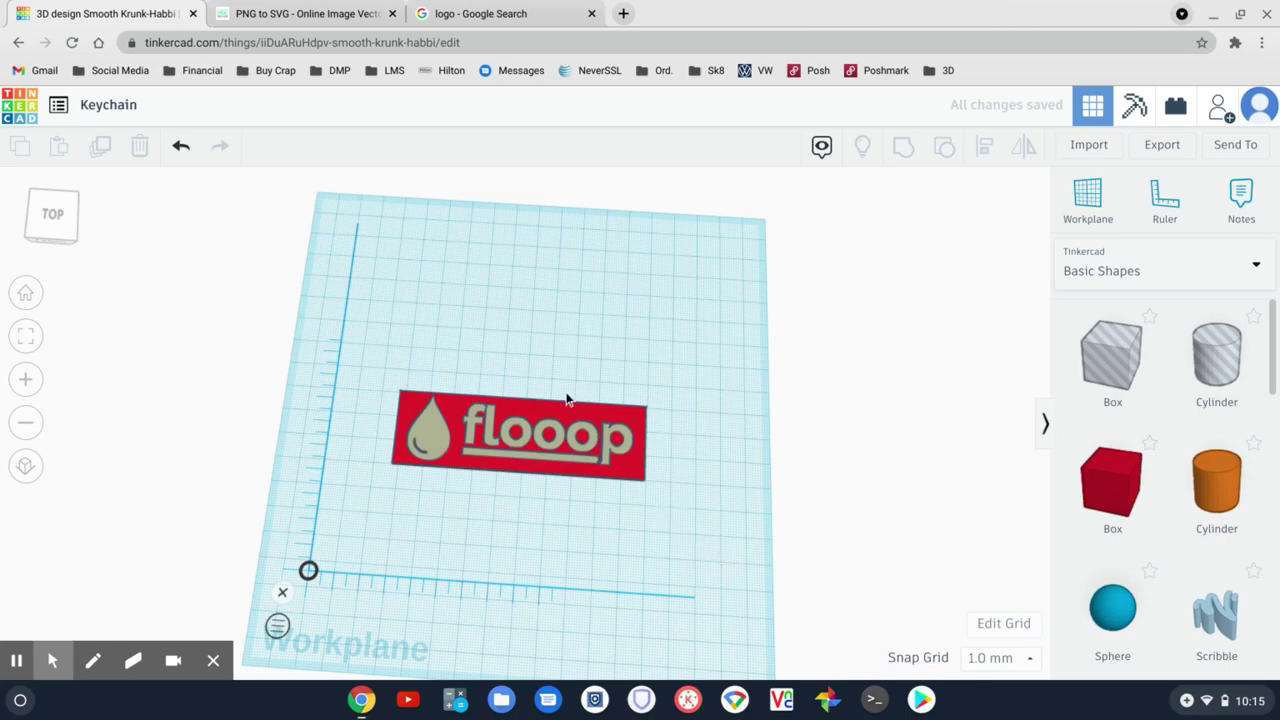
# Duplicate the red plate and move the copy above the logo
pyautogui.click(634, 470)
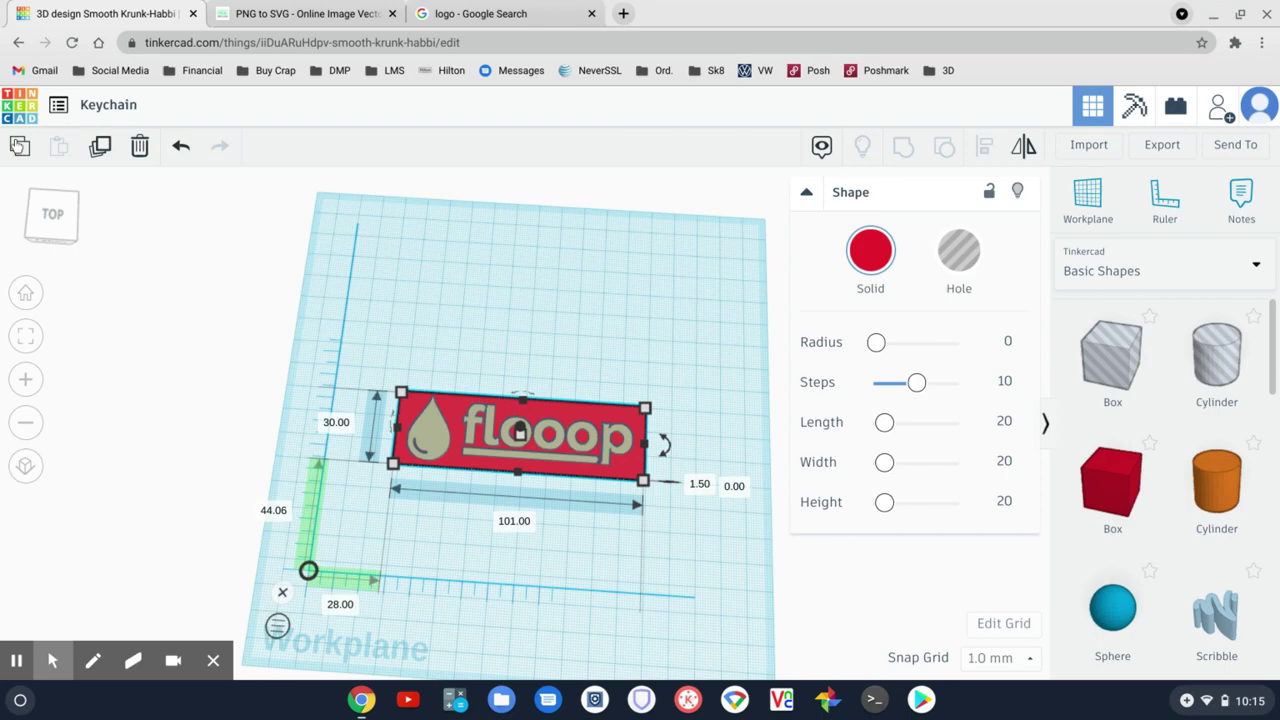
pyautogui.click(100, 148)
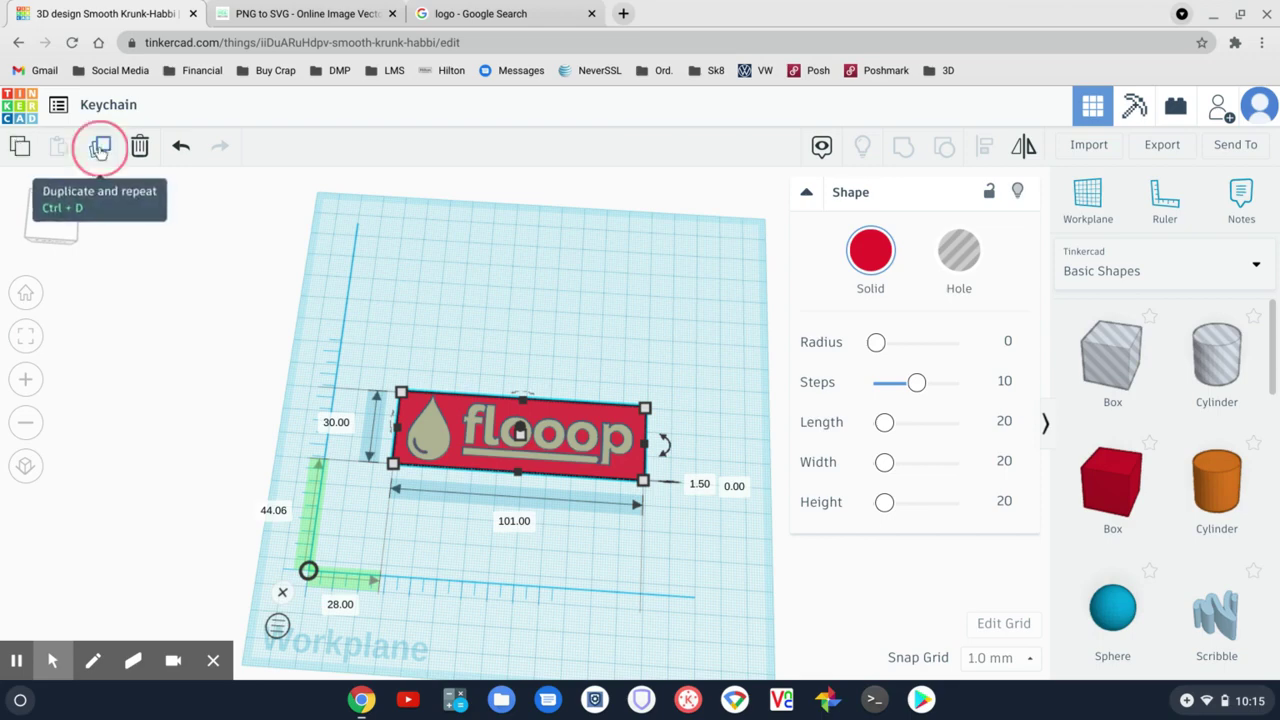
pyautogui.moveTo(600, 410); pyautogui.dragTo(604, 292)
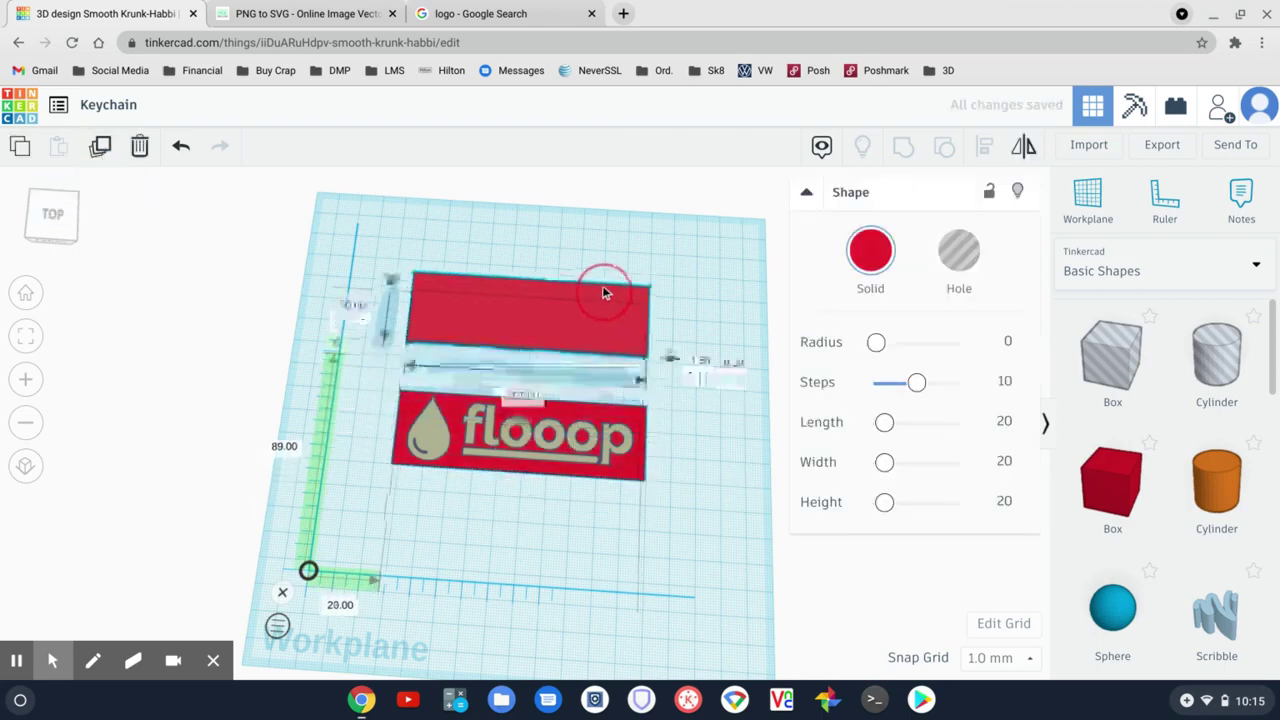
# Resize the copy to 102.5 × 31.5 mm with a height of 3 mm
pyautogui.click(357, 299)
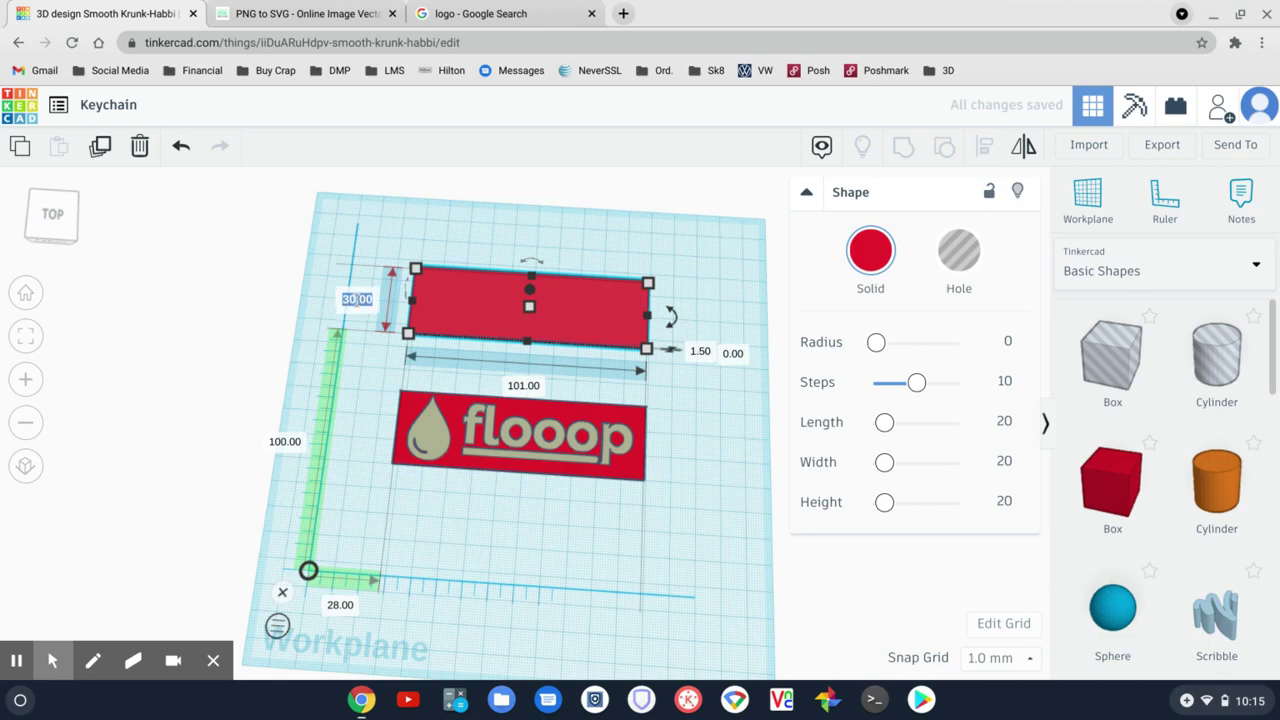
pyautogui.write('31.5')
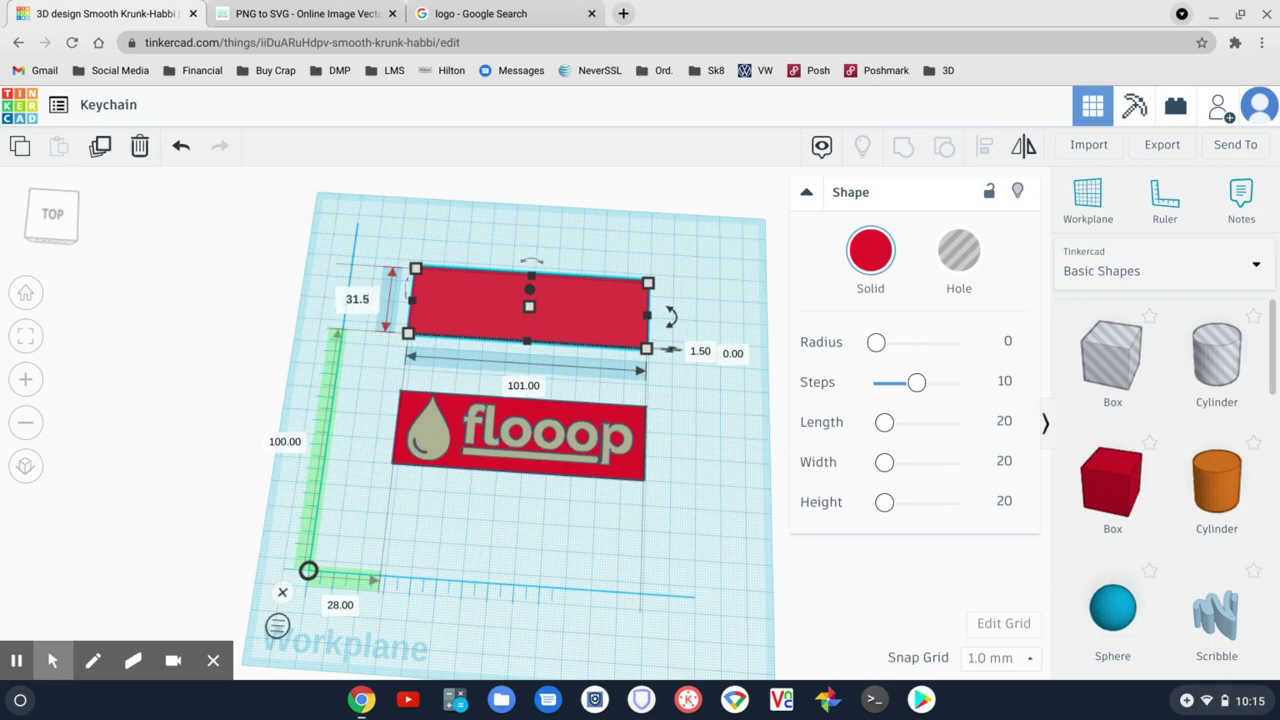
pyautogui.press('Return')
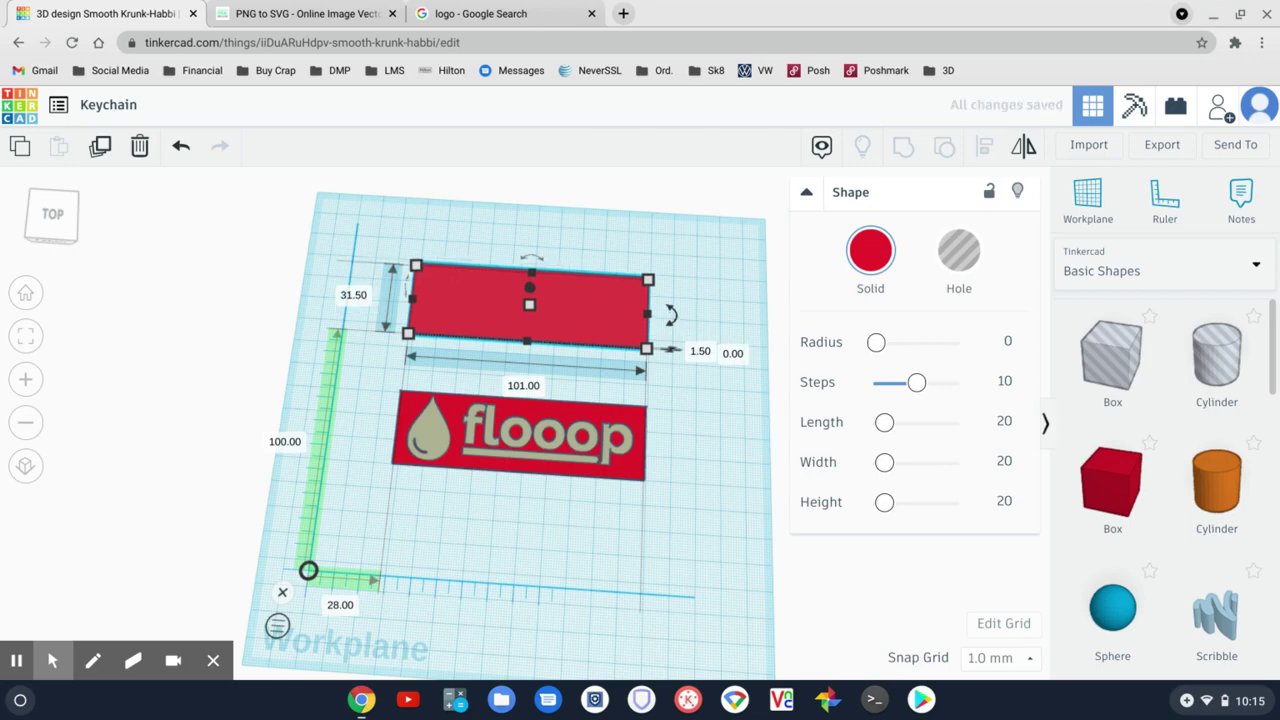
pyautogui.scroll(2, 530, 440)
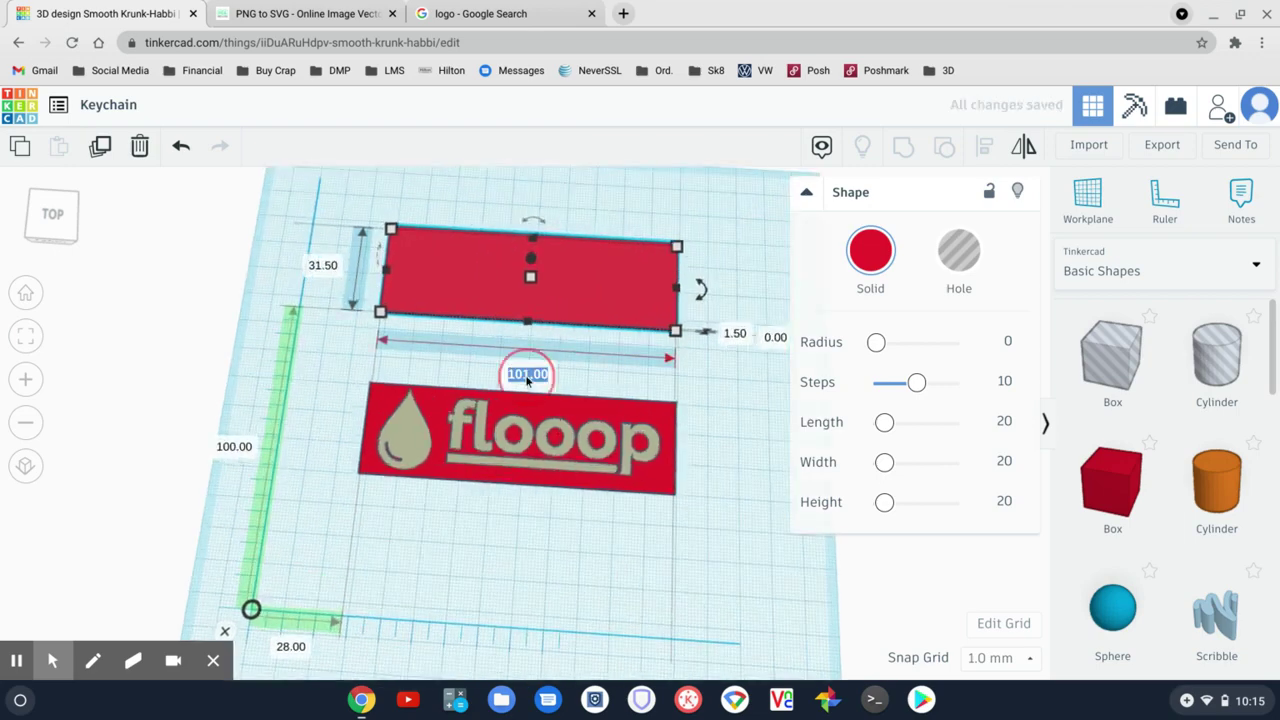
pyautogui.click(524, 375)
pyautogui.write('102.5')
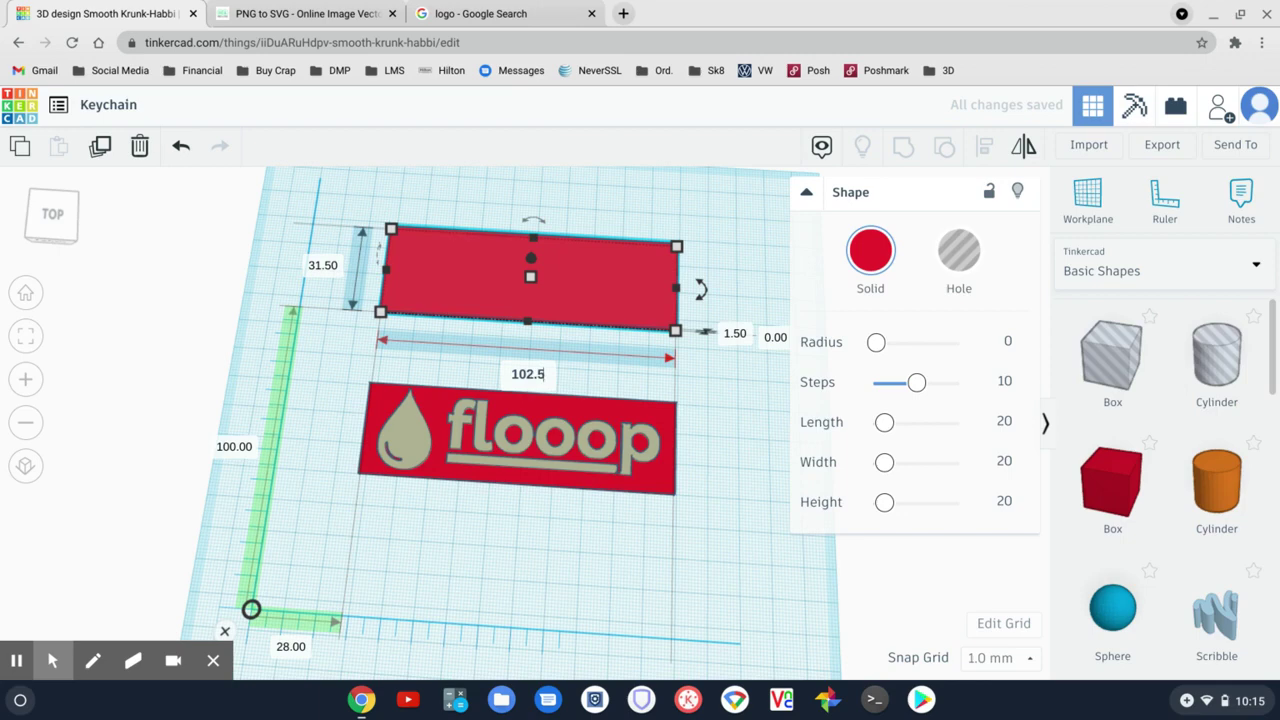
pyautogui.press('Return')
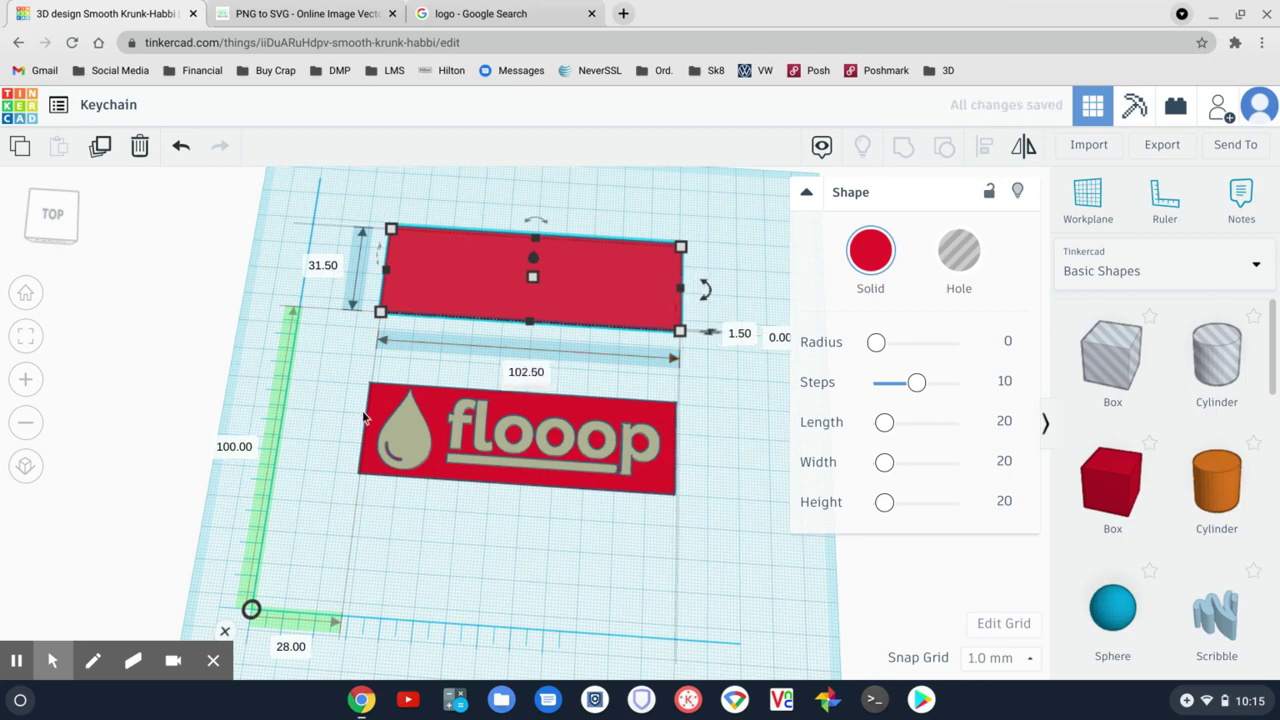
pyautogui.click(741, 334)
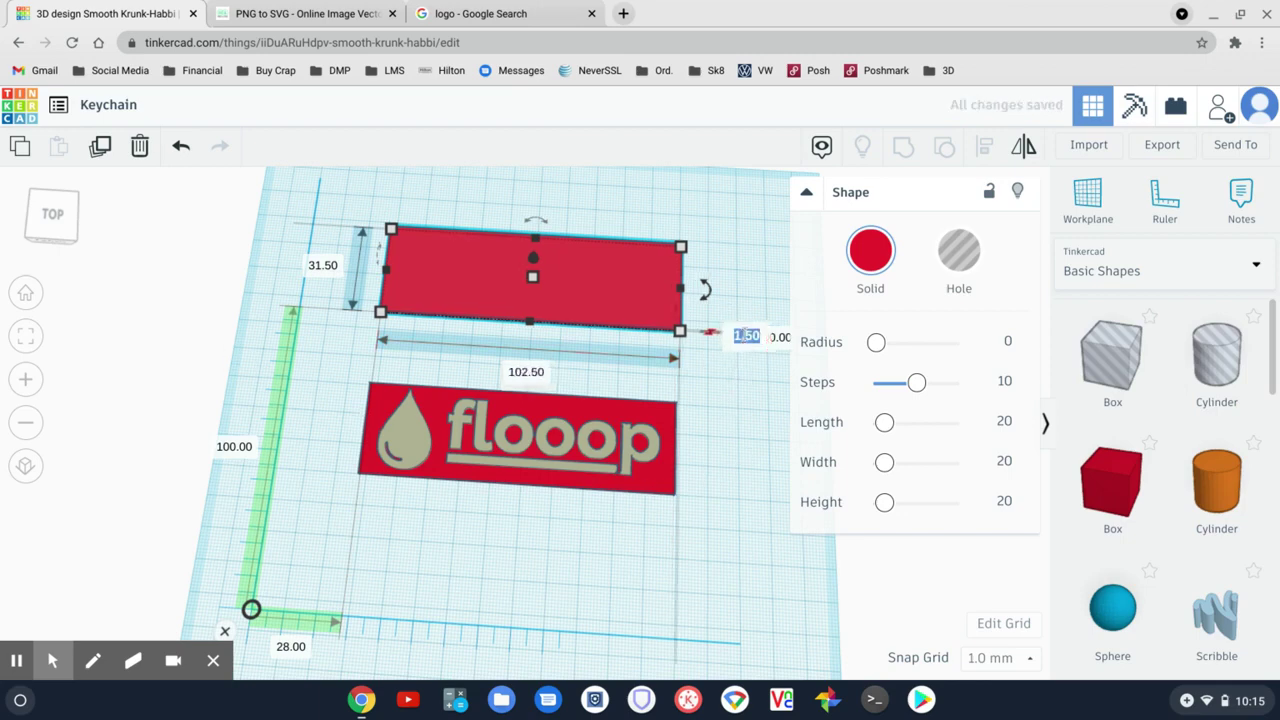
pyautogui.write('3')
pyautogui.press('Return')
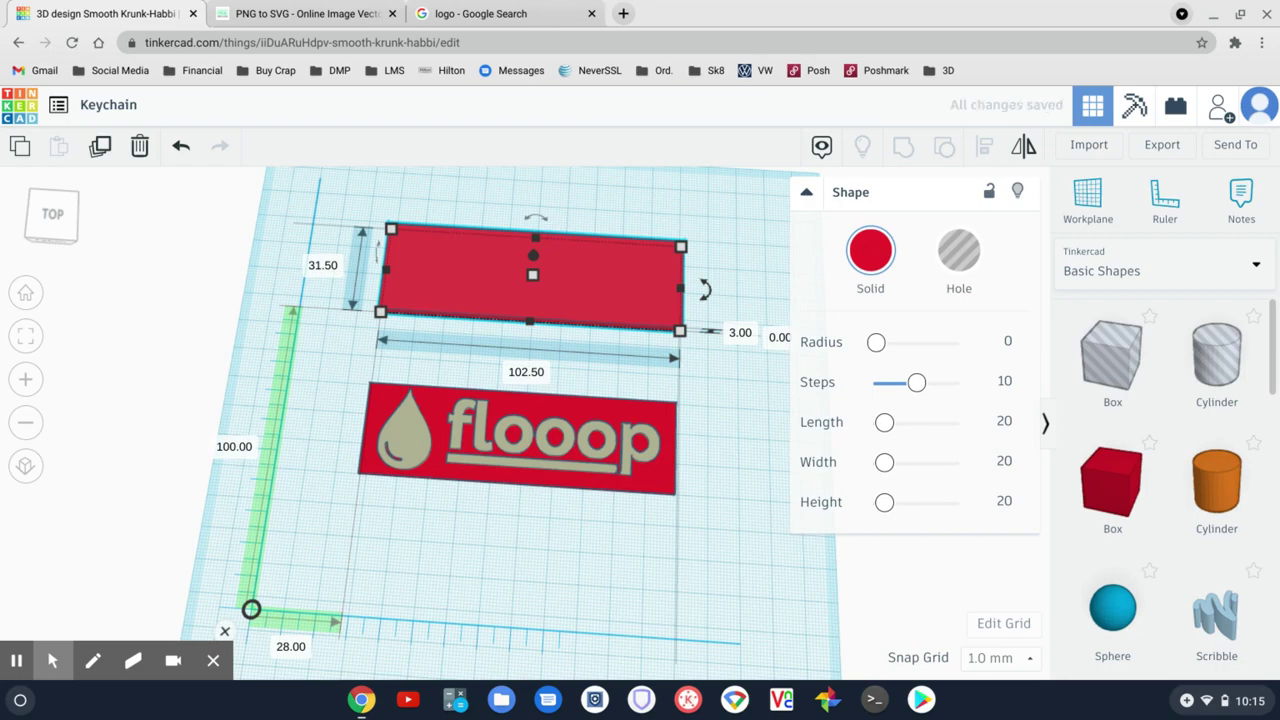
pyautogui.click(765, 402)
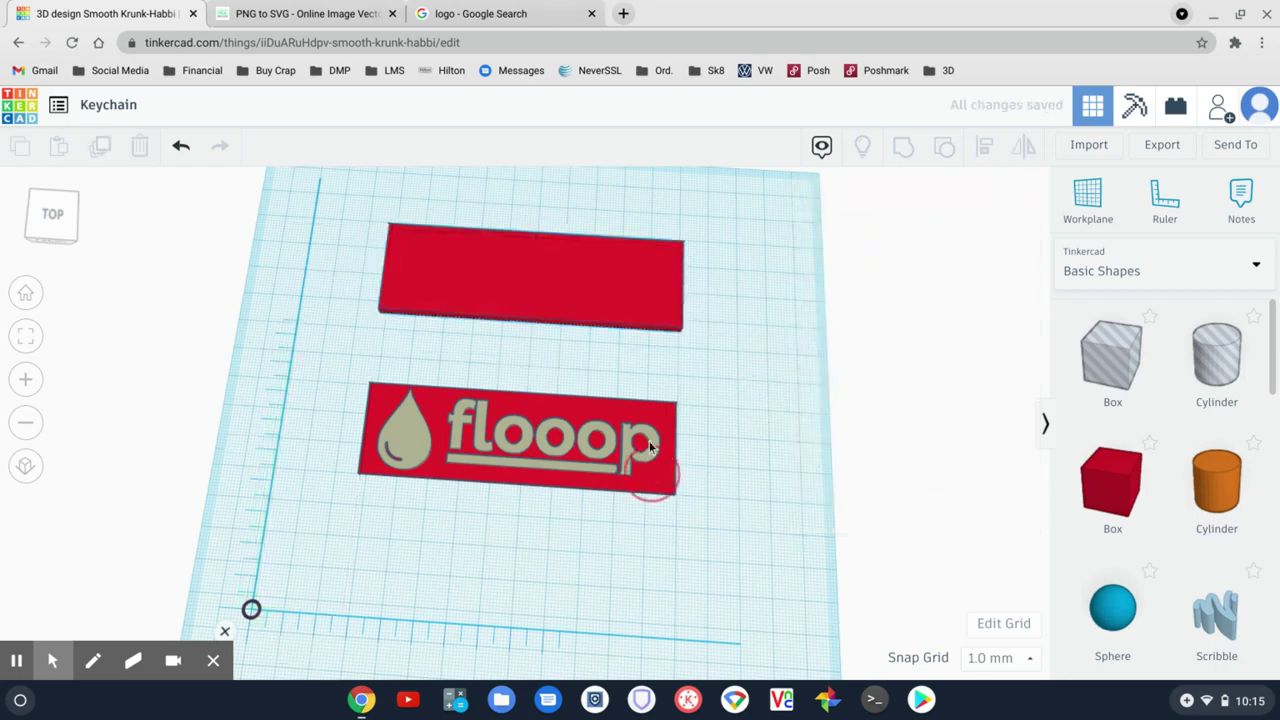
# Make the plate behind the logo a hole, move it onto the red box, and set its elevation to 1.50
pyautogui.moveTo(654, 479); pyautogui.dragTo(682, 412)
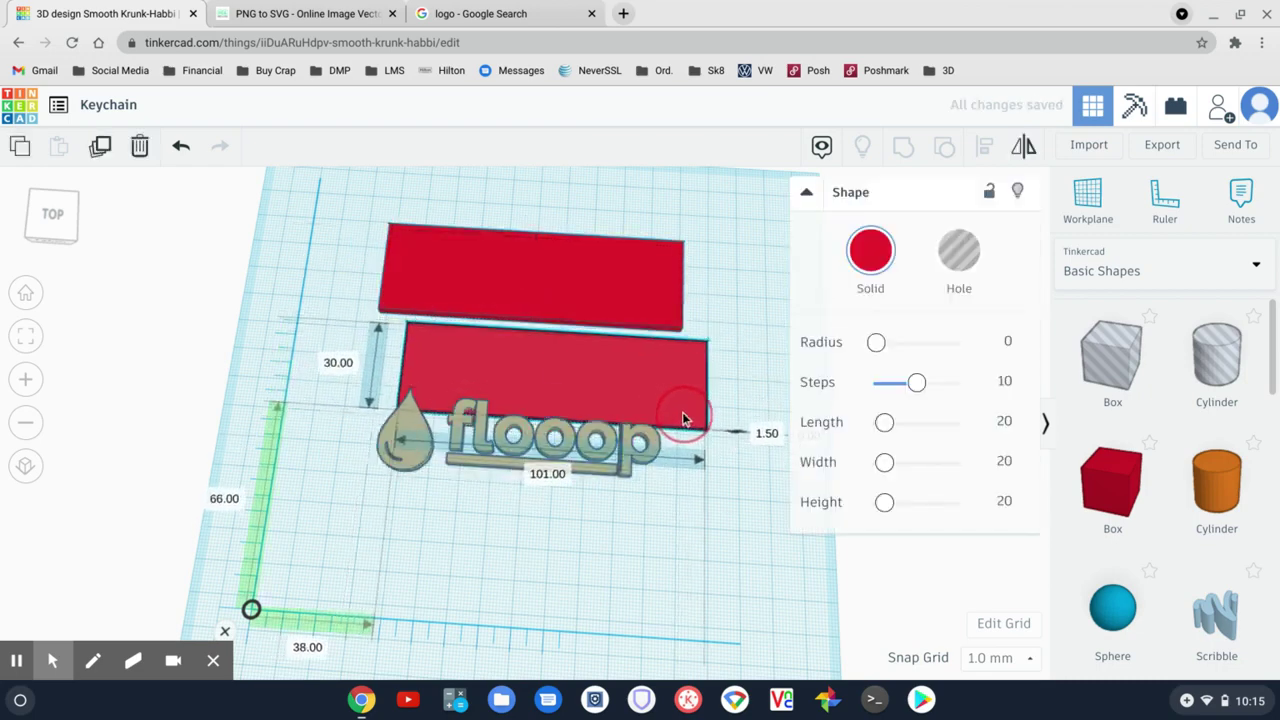
pyautogui.click(963, 256)
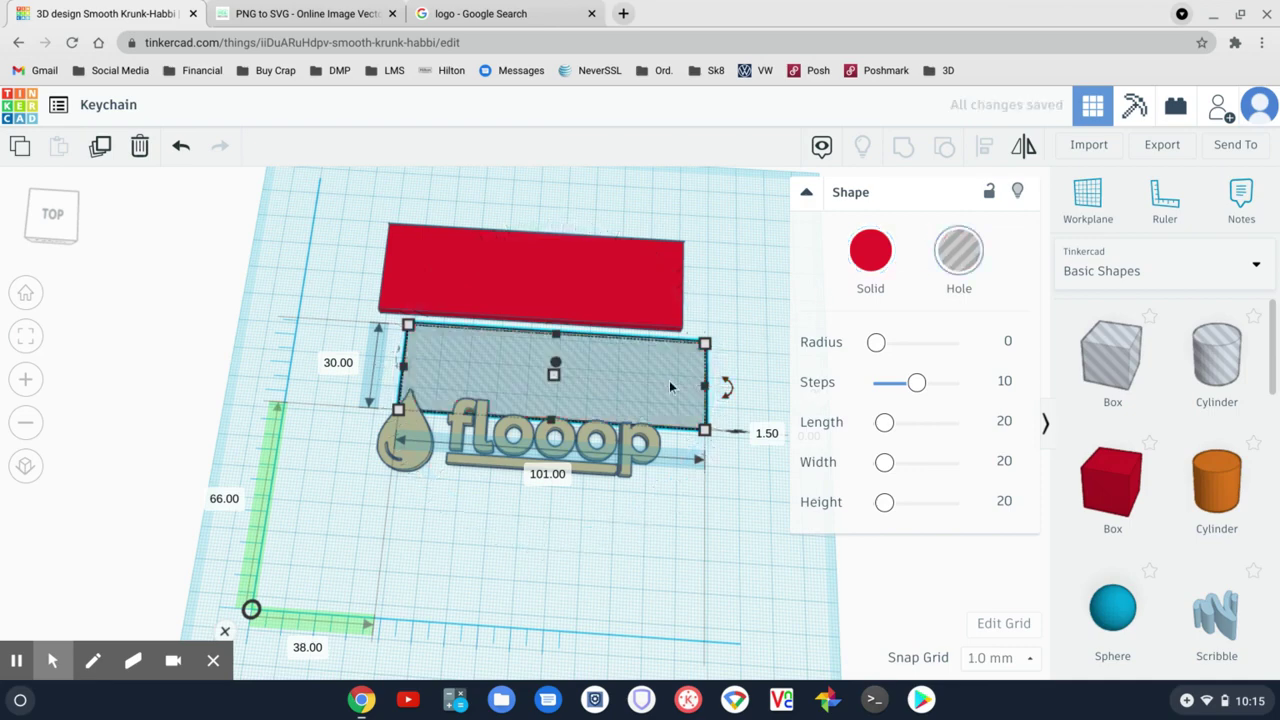
pyautogui.moveTo(670, 387); pyautogui.dragTo(651, 318)
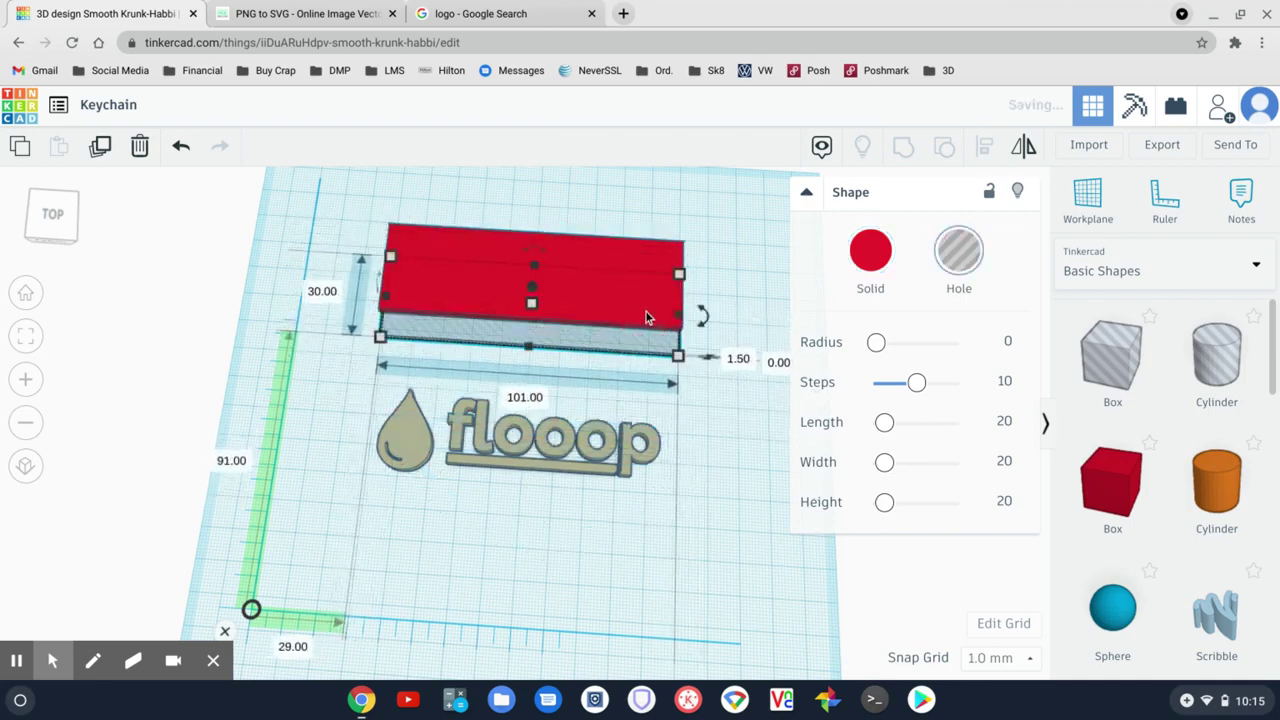
pyautogui.click(777, 362)
pyautogui.write('1.5')
pyautogui.press('Return')
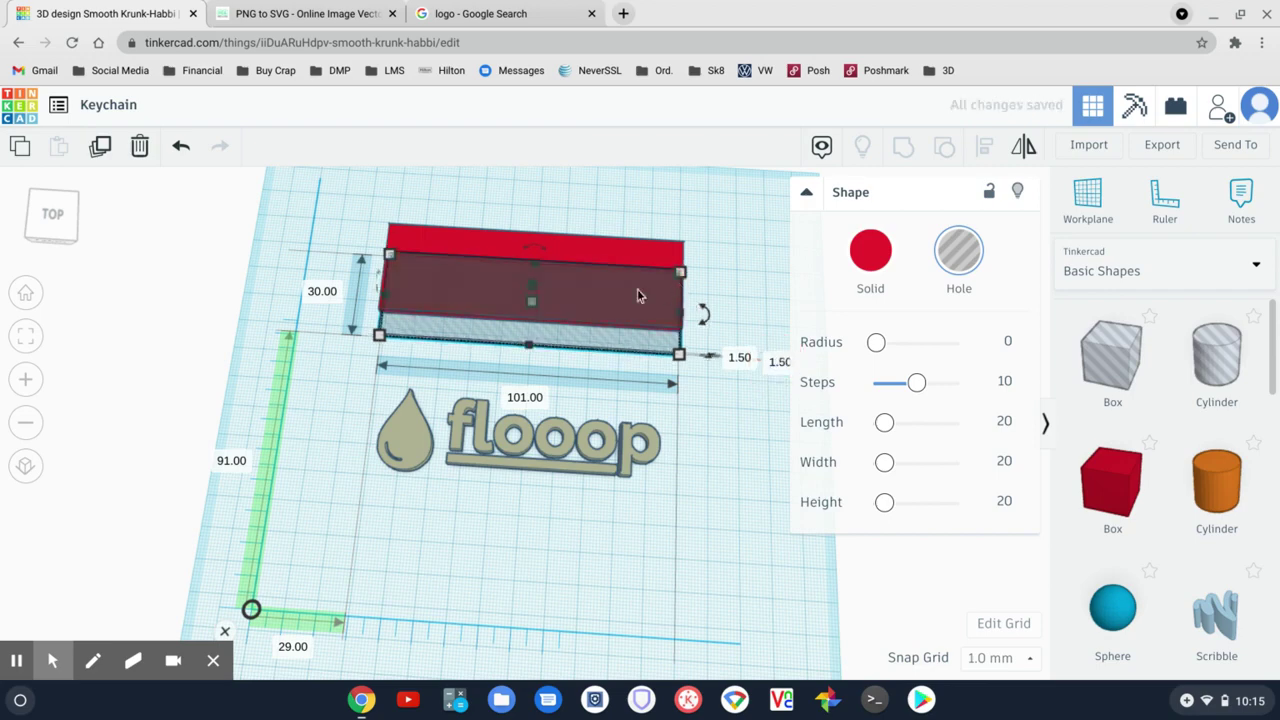
# Centre the hole on the 102.50 × 31.50 red box in both directions
pyautogui.moveTo(609, 288); pyautogui.dragTo(609, 273)
pyautogui.click(703, 370)
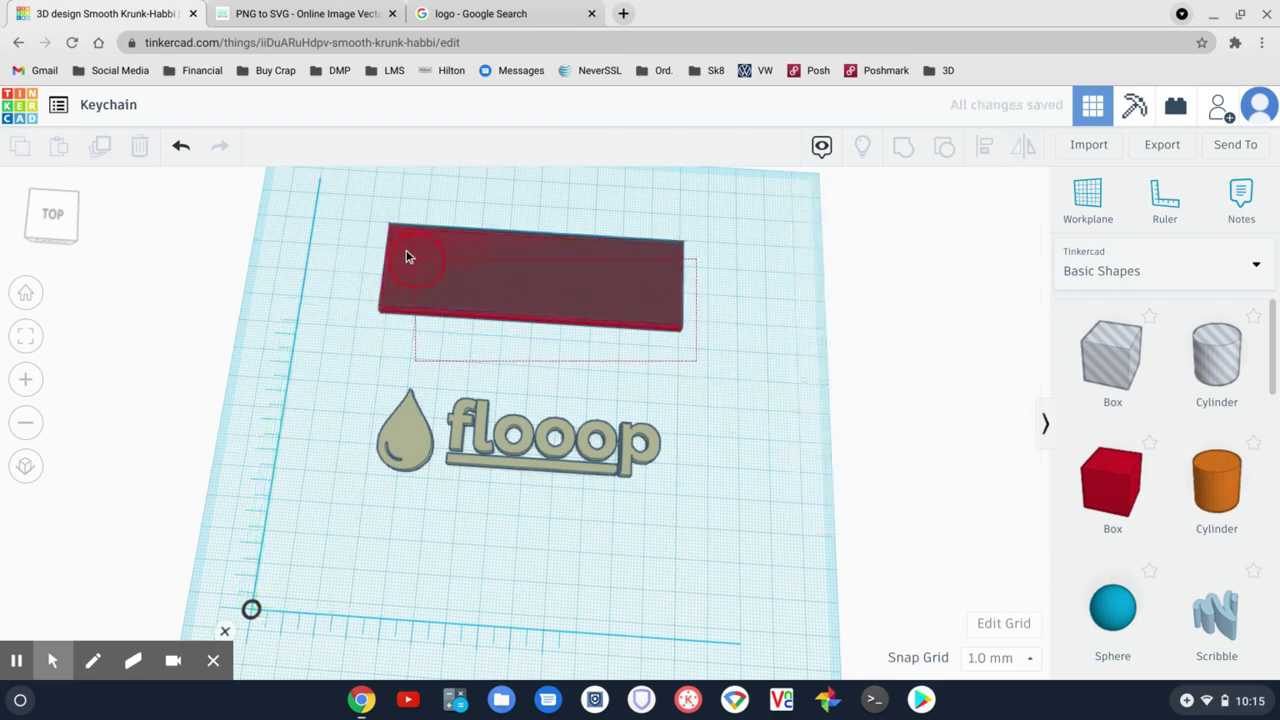
pyautogui.moveTo(406, 257); pyautogui.dragTo(390, 202)
pyautogui.click(987, 148)
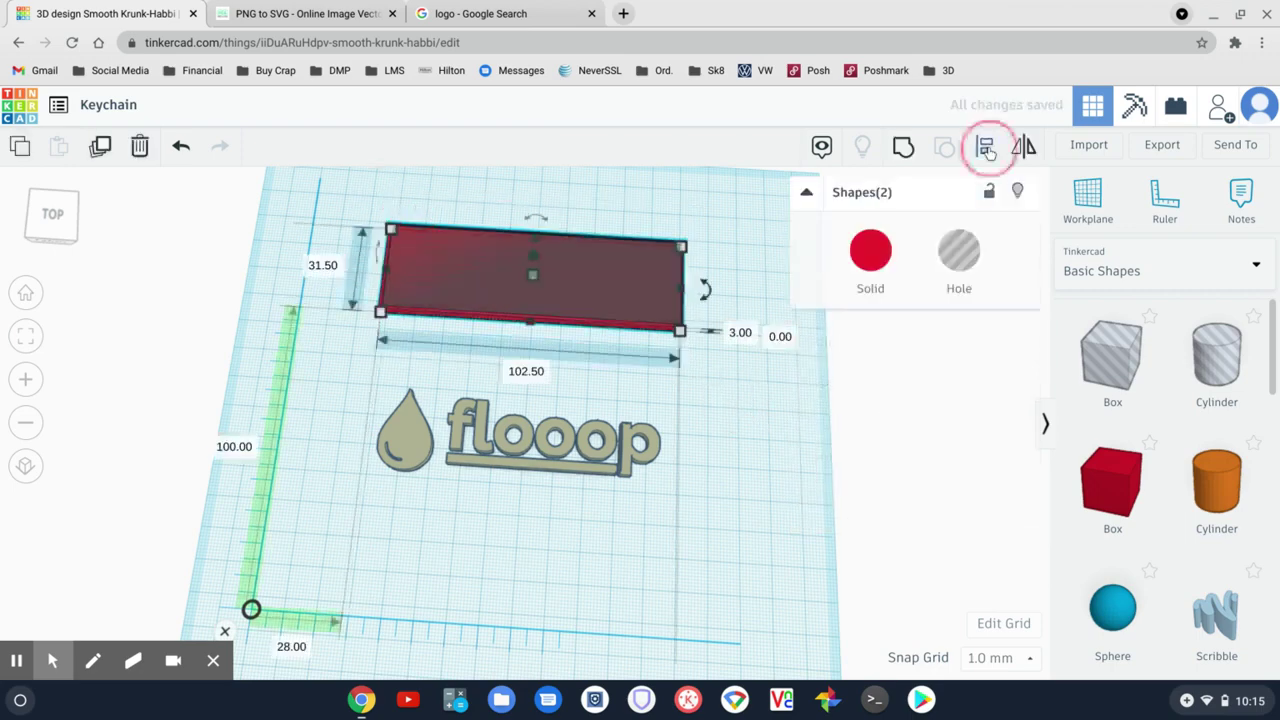
pyautogui.click(528, 345)
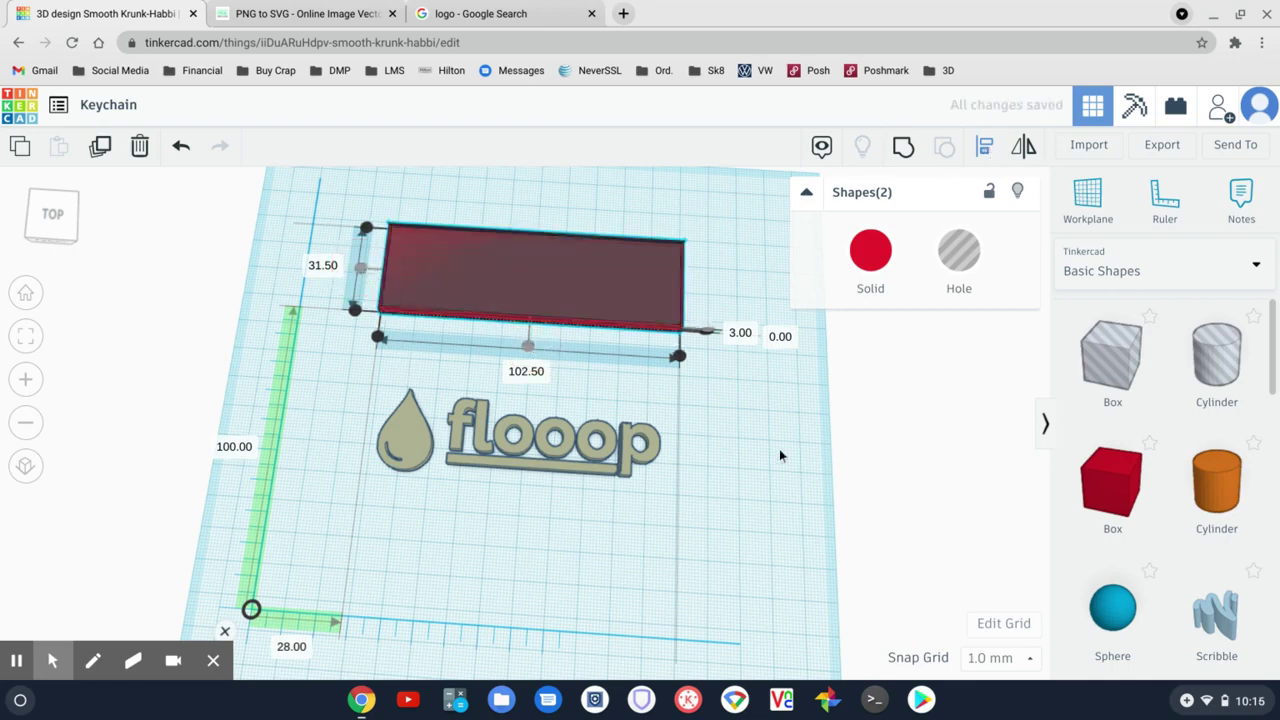
pyautogui.click(741, 437)
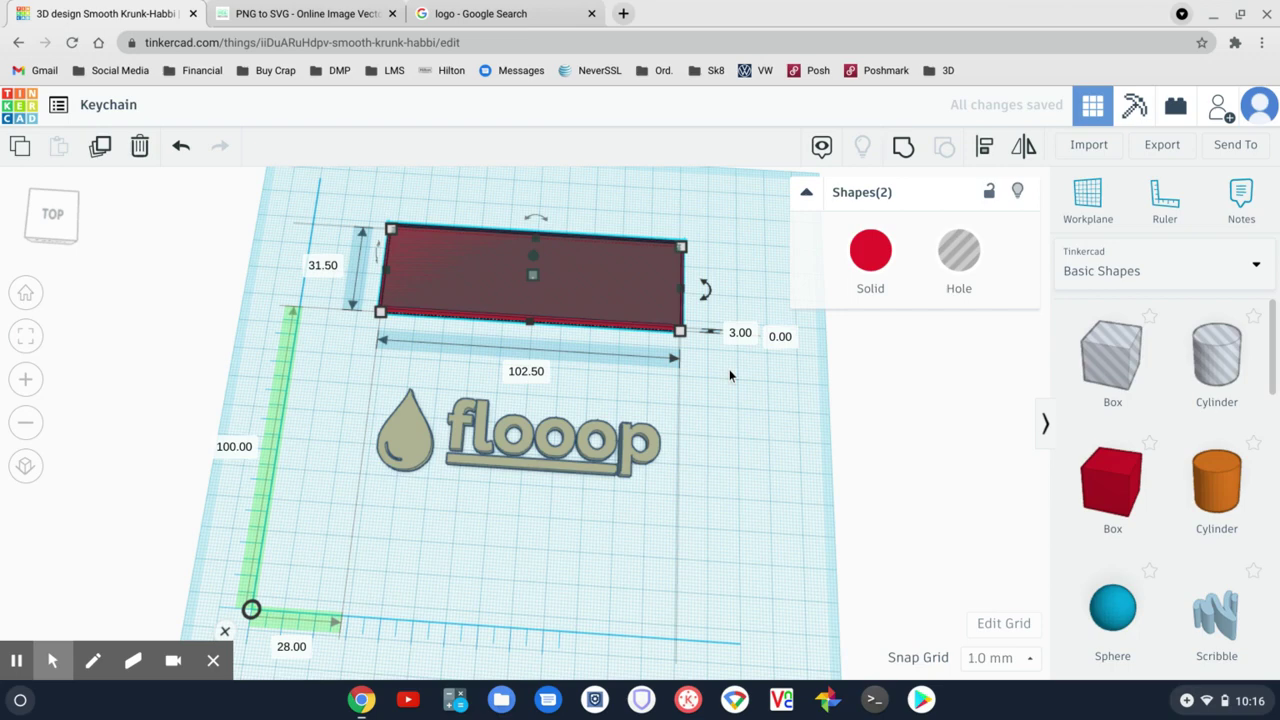
# Group the hole with the red box and move the recessed plate over the logo
pyautogui.moveTo(730, 370)
pyautogui.mouseDown()
pyautogui.moveTo(686, 361)
pyautogui.moveTo(609, 263)
pyautogui.moveTo(595, 218)
pyautogui.mouseUp()
pyautogui.click(905, 150)
pyautogui.click(747, 471)
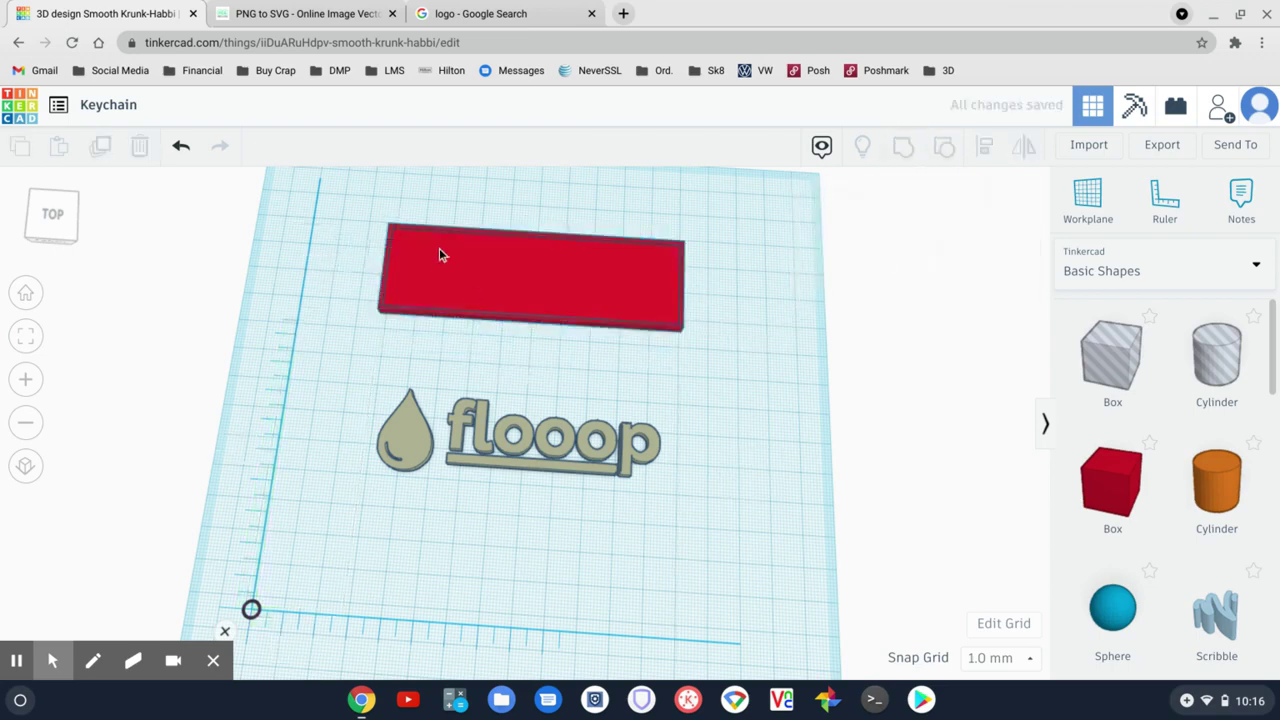
pyautogui.moveTo(666, 289); pyautogui.dragTo(657, 455)
# Centre the flooop logo inside the recessed red plate along both axes
pyautogui.click(723, 580)
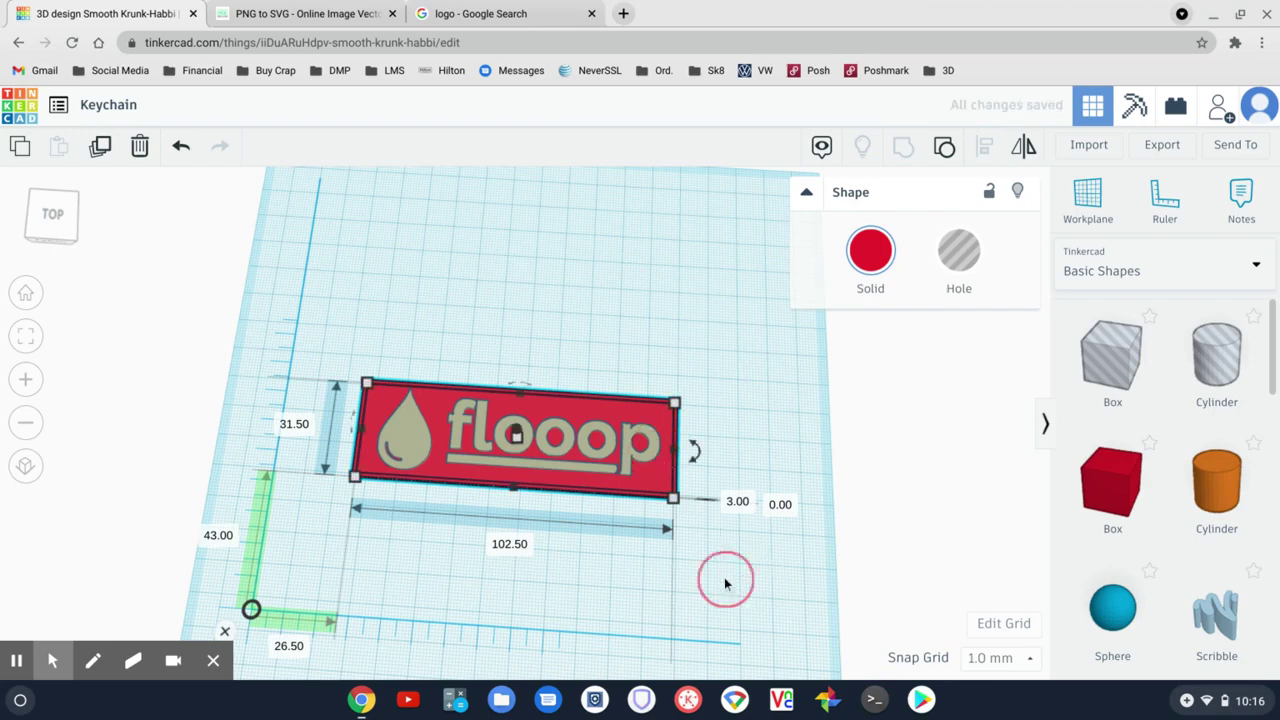
pyautogui.moveTo(723, 560); pyautogui.dragTo(335, 355)
pyautogui.click(986, 147)
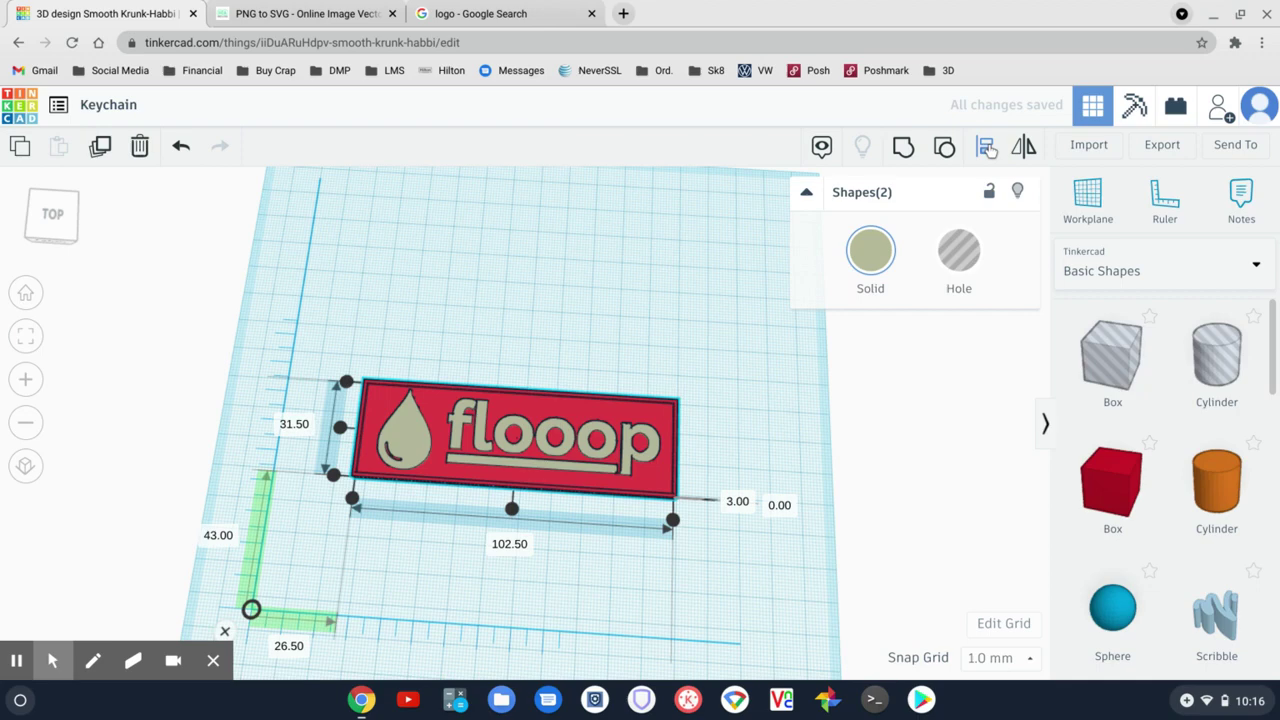
pyautogui.click(512, 509)
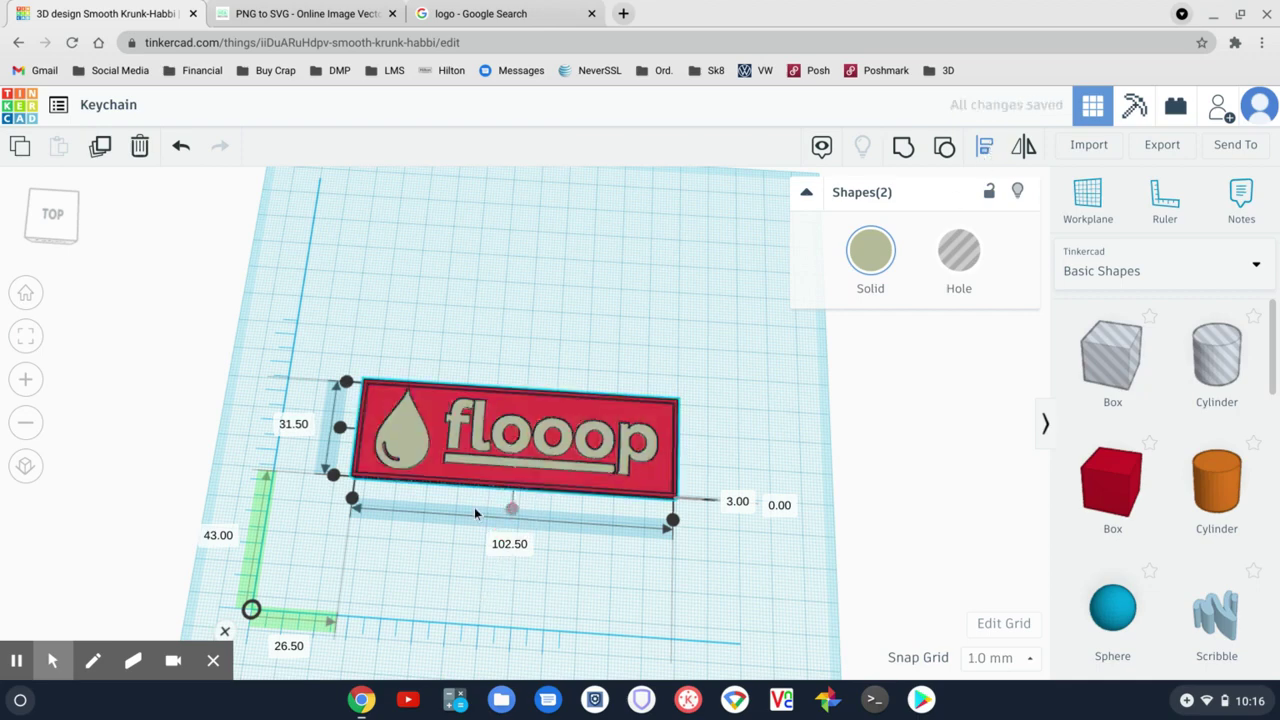
pyautogui.click(338, 428)
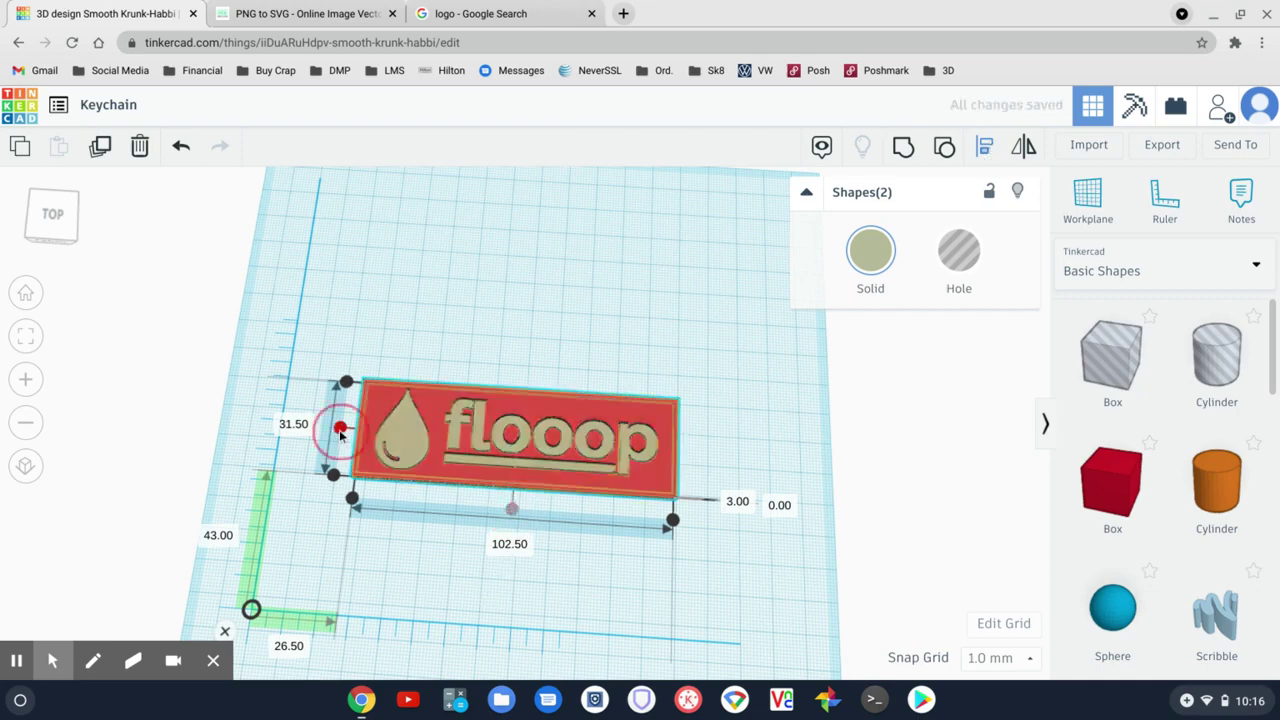
pyautogui.click(724, 580)
pyautogui.moveTo(770, 607); pyautogui.dragTo(786, 586, button='right')
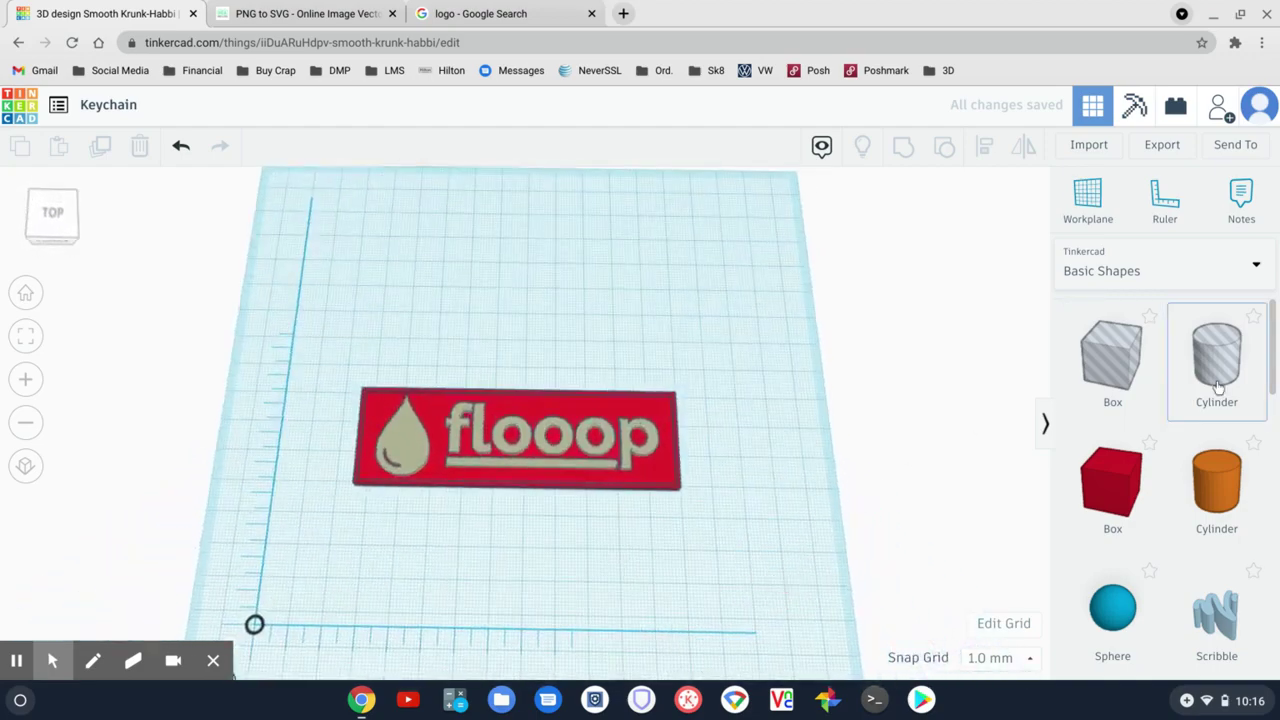
# Add a Cylinder hole sized 3 × 3 × 3 mm
pyautogui.moveTo(1195, 385); pyautogui.dragTo(490, 293)
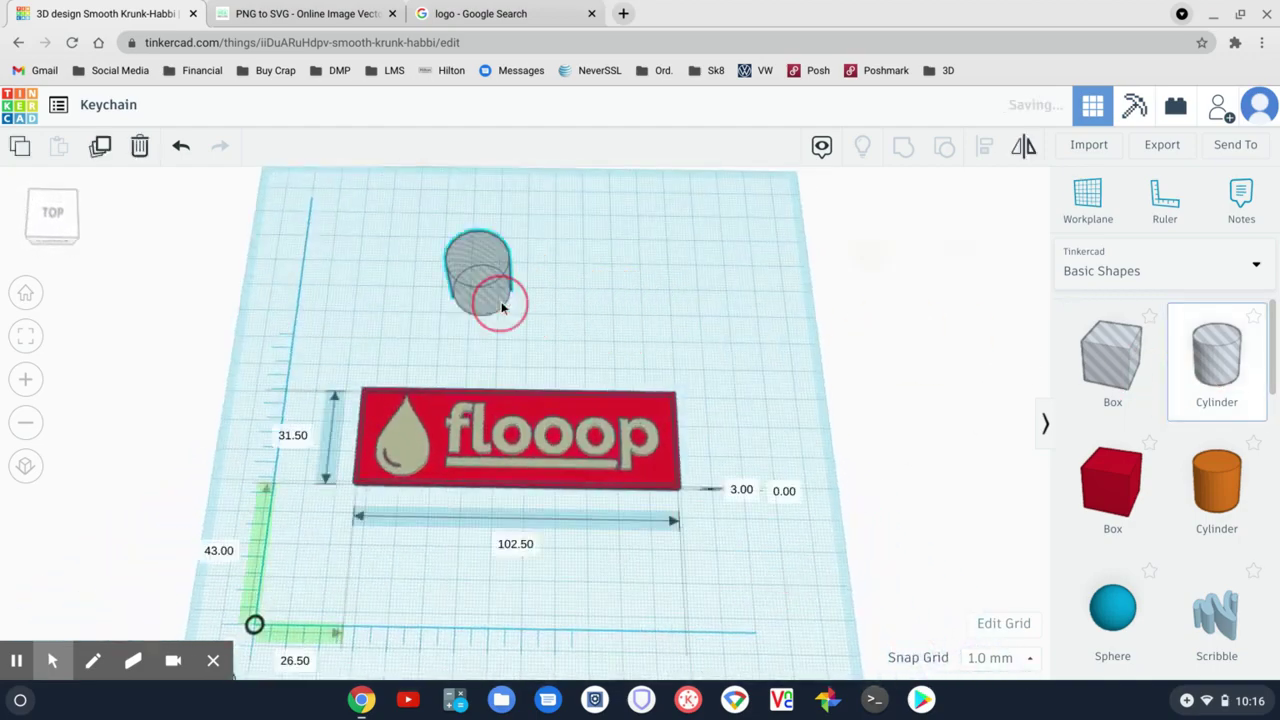
pyautogui.click(573, 303)
pyautogui.write('3')
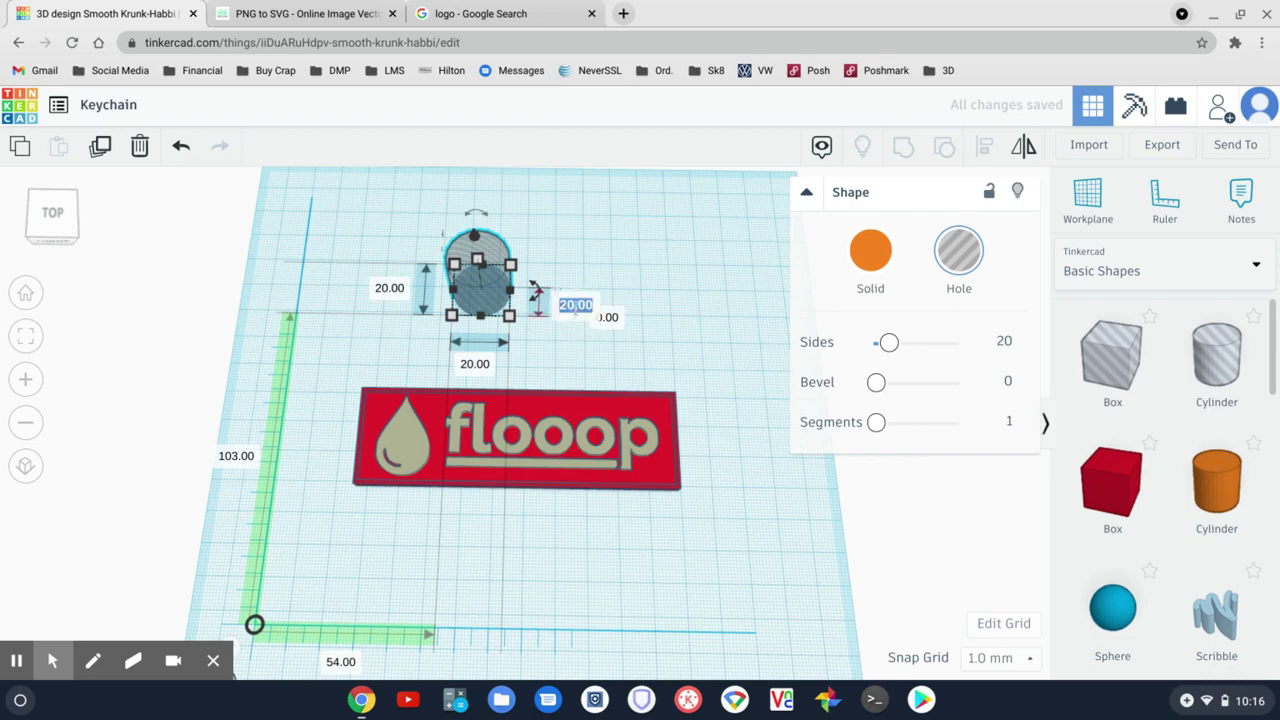
pyautogui.press('Return')
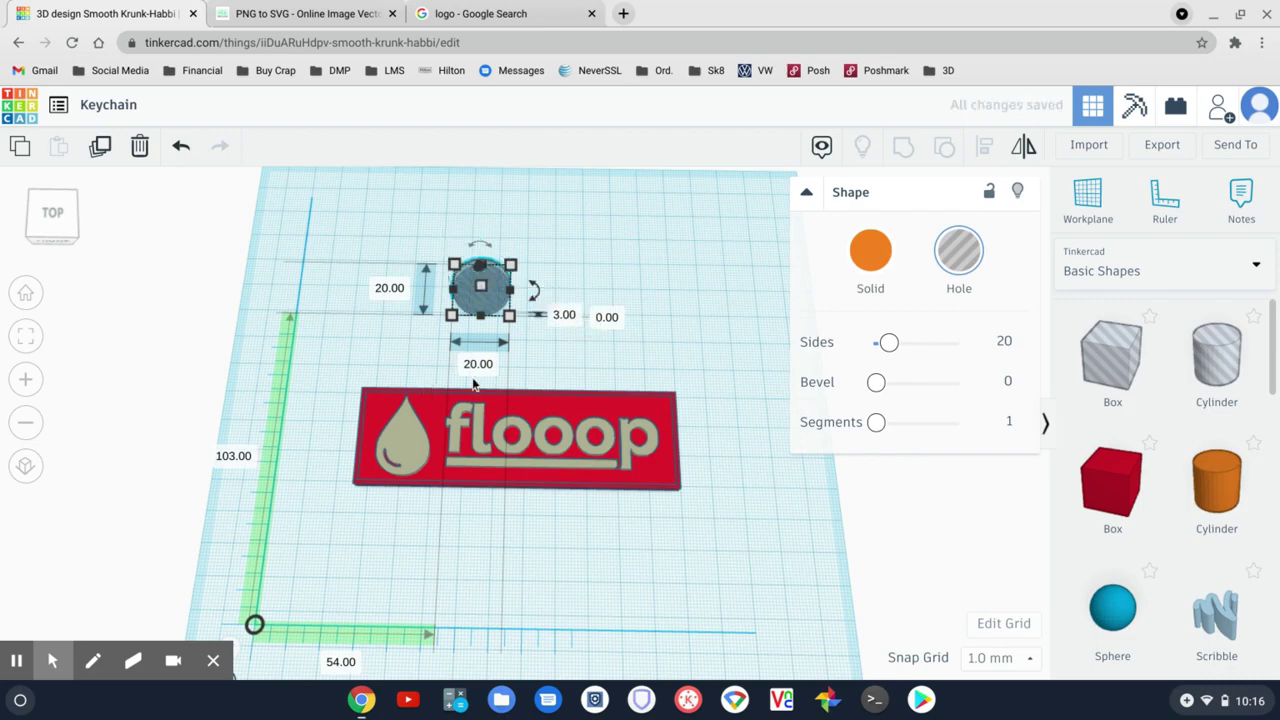
pyautogui.click(478, 364)
pyautogui.write('3')
pyautogui.press('Return')
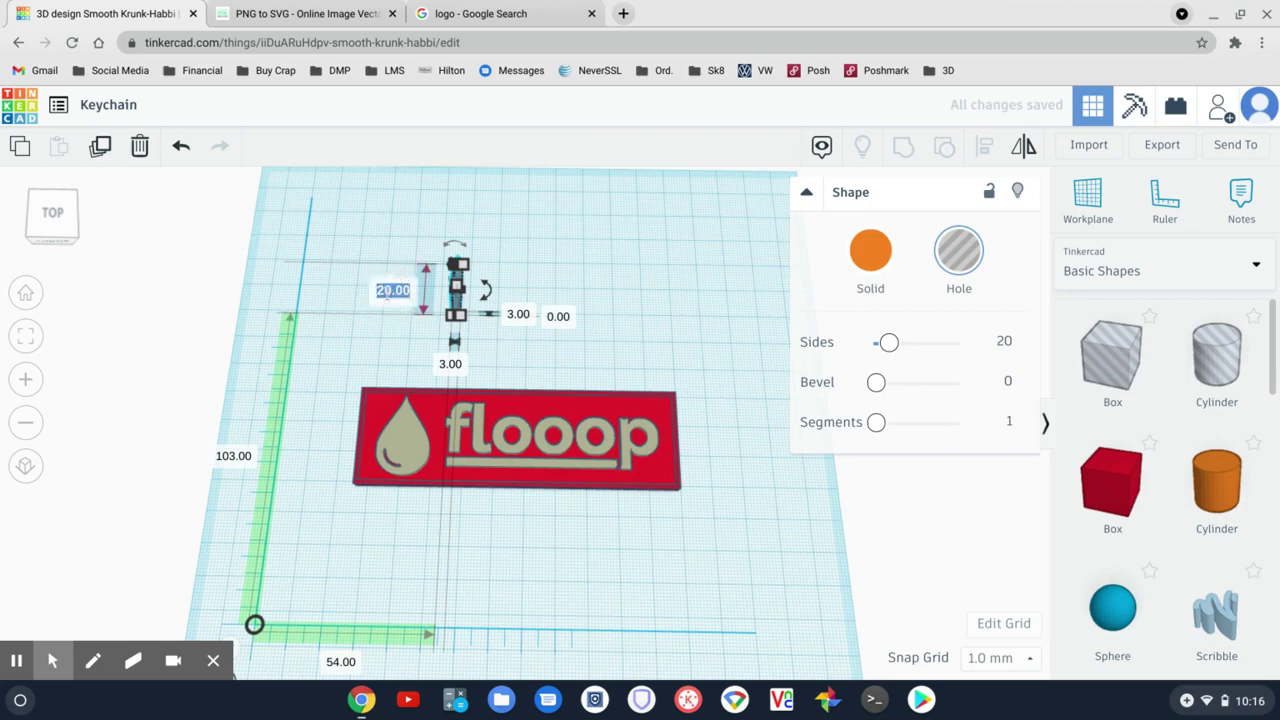
pyautogui.write('3')
pyautogui.press('Return')
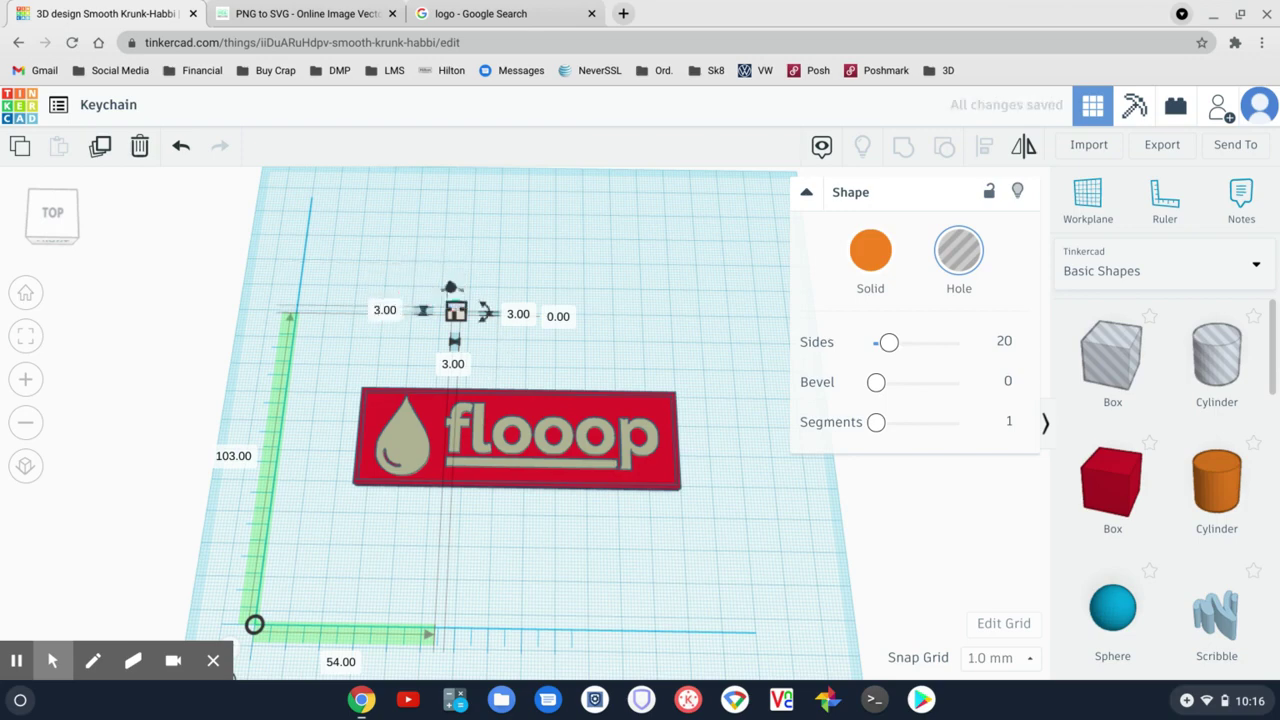
# Move the hole to the plate's top-left corner and group logo, plate and hole together
pyautogui.click(548, 364)
pyautogui.moveTo(455, 309); pyautogui.dragTo(410, 458)
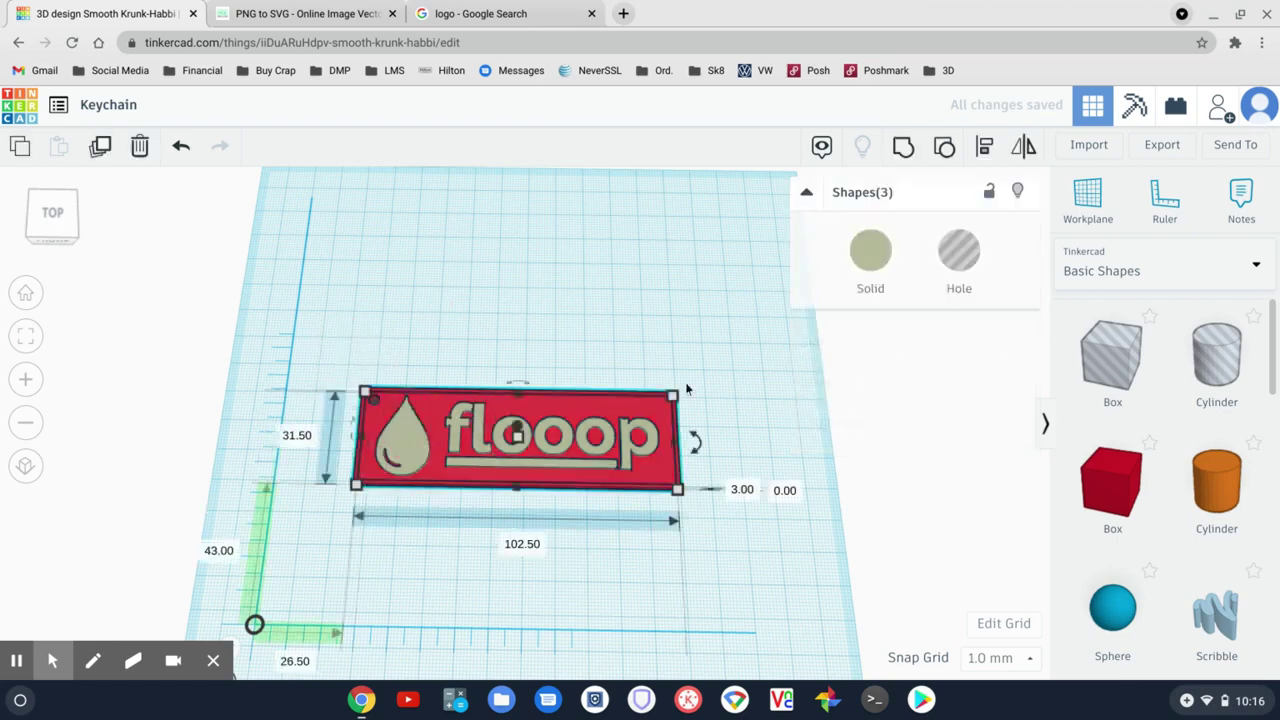
pyautogui.click(903, 146)
pyautogui.click(475, 322)
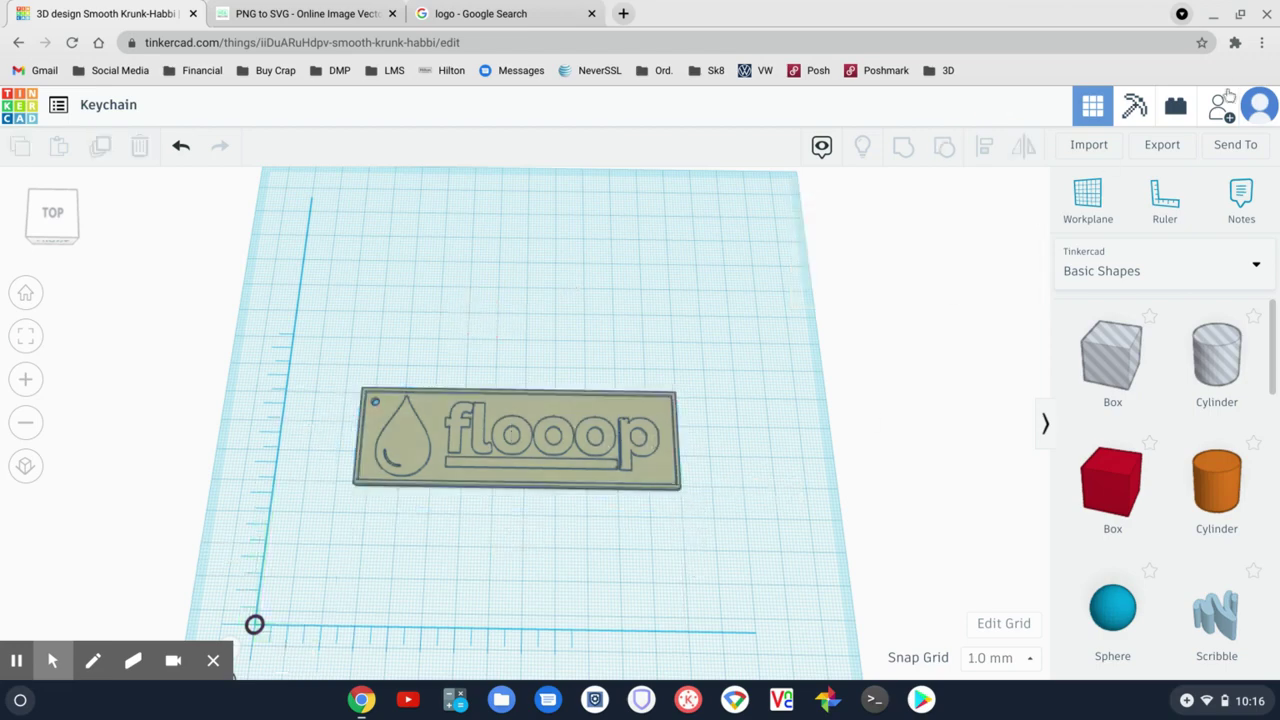
pyautogui.click(1163, 145)
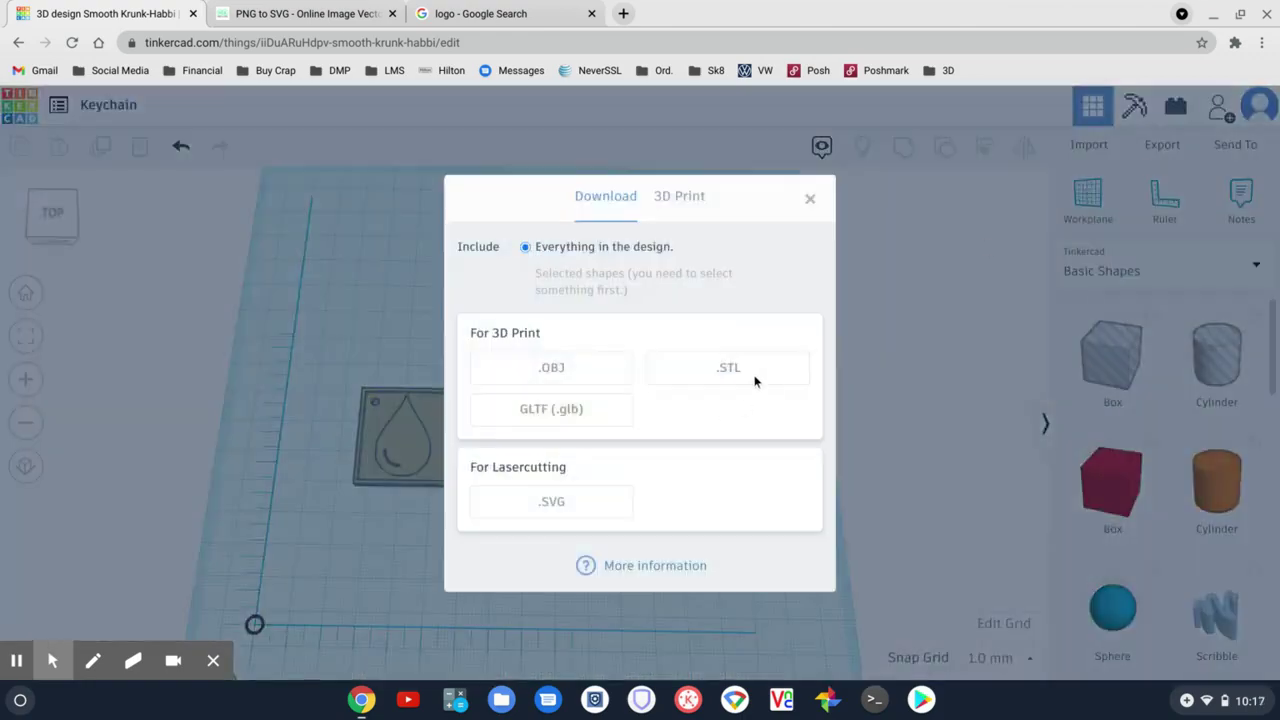
pyautogui.click(353, 312)
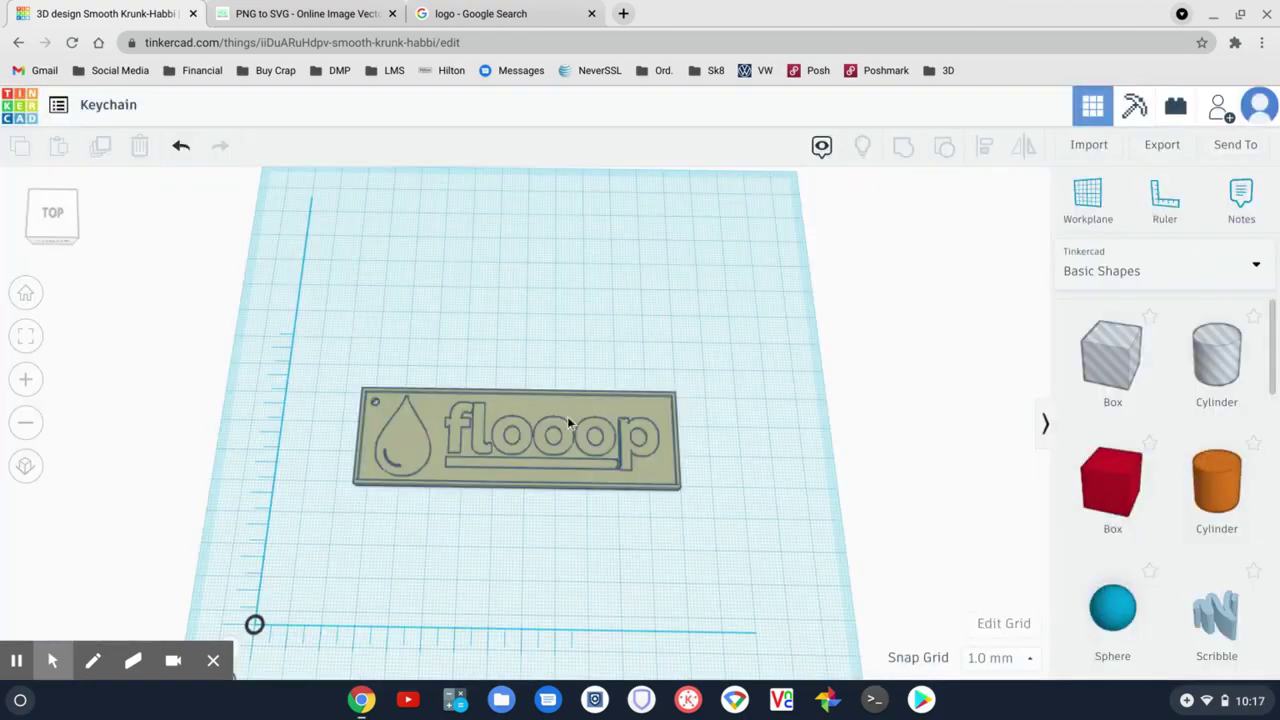